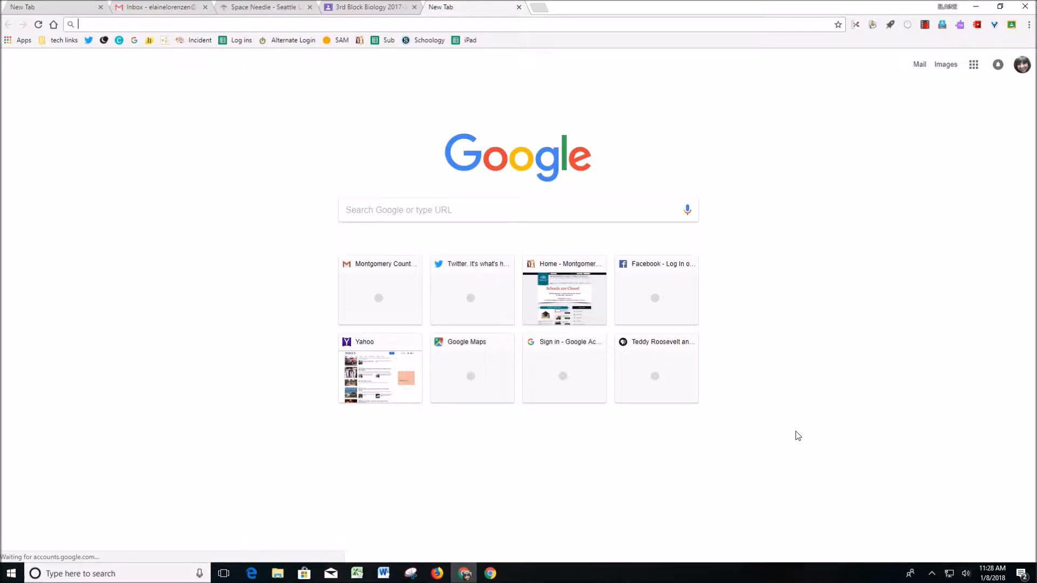
# - Go from the Gmail inbox to Google Drive and create a new Google My Maps map
pyautogui.click(168, 8)
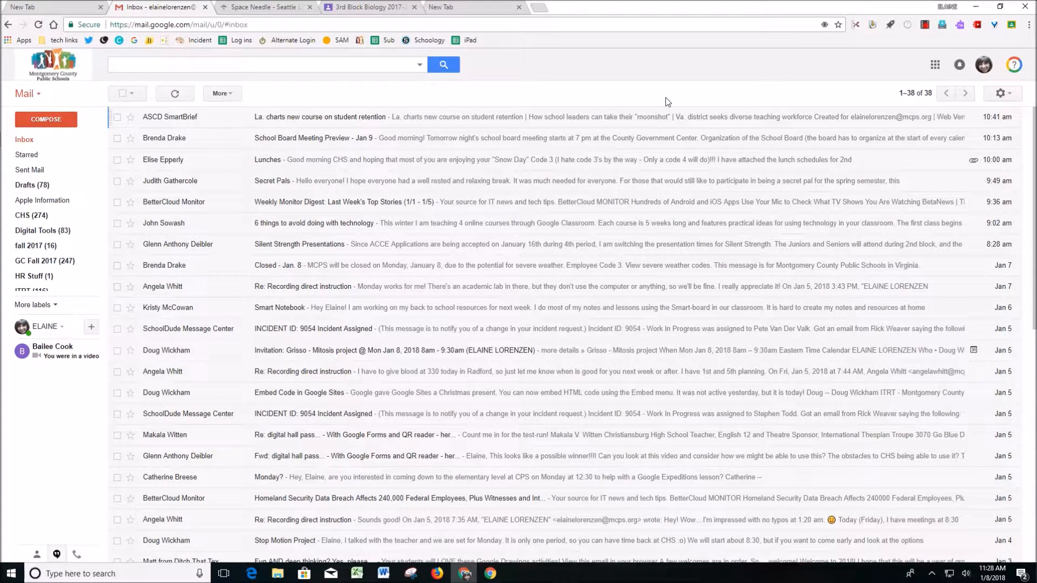
pyautogui.click(935, 65)
pyautogui.click(952, 120)
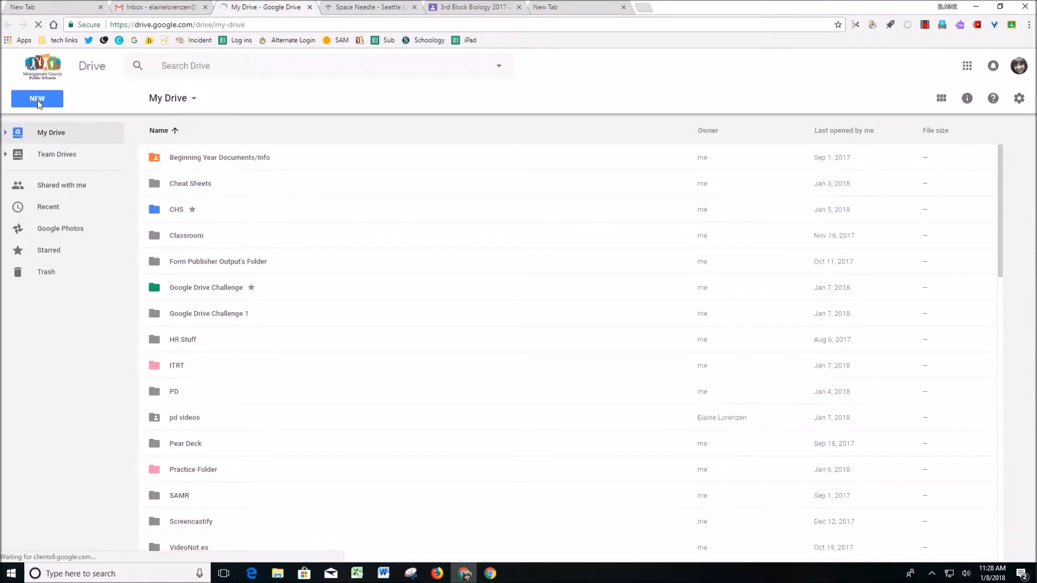
pyautogui.click(38, 103)
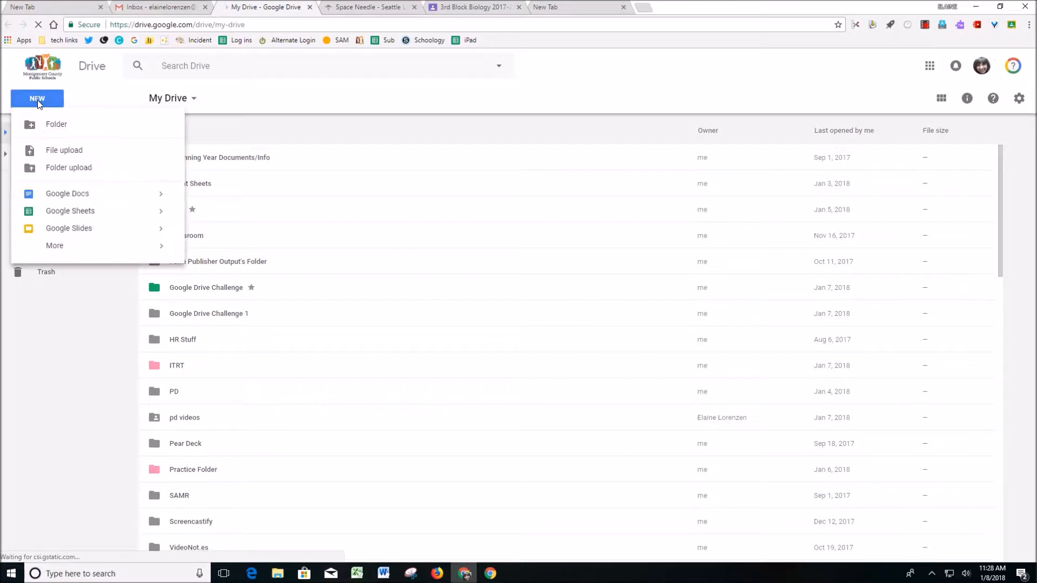
pyautogui.click(64, 254)
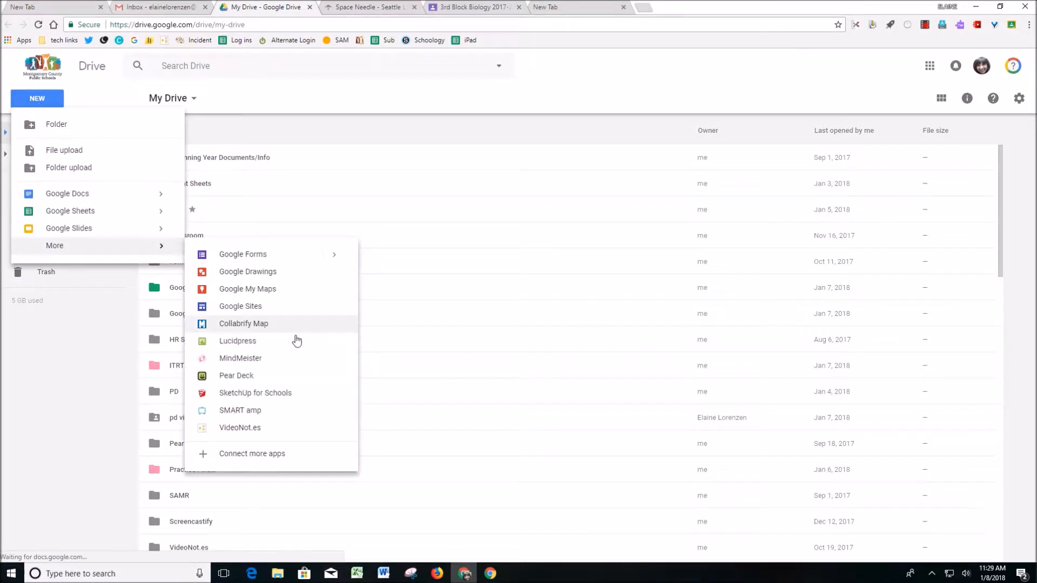
pyautogui.click(281, 297)
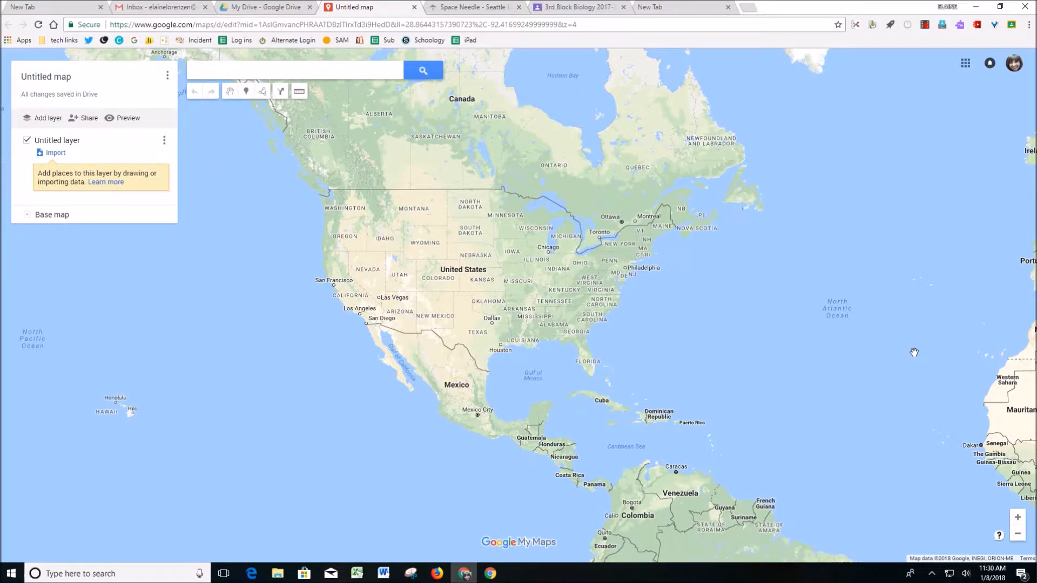
# - Title the untitled map "Places I've Visited" and save it without a description
pyautogui.click(55, 78)
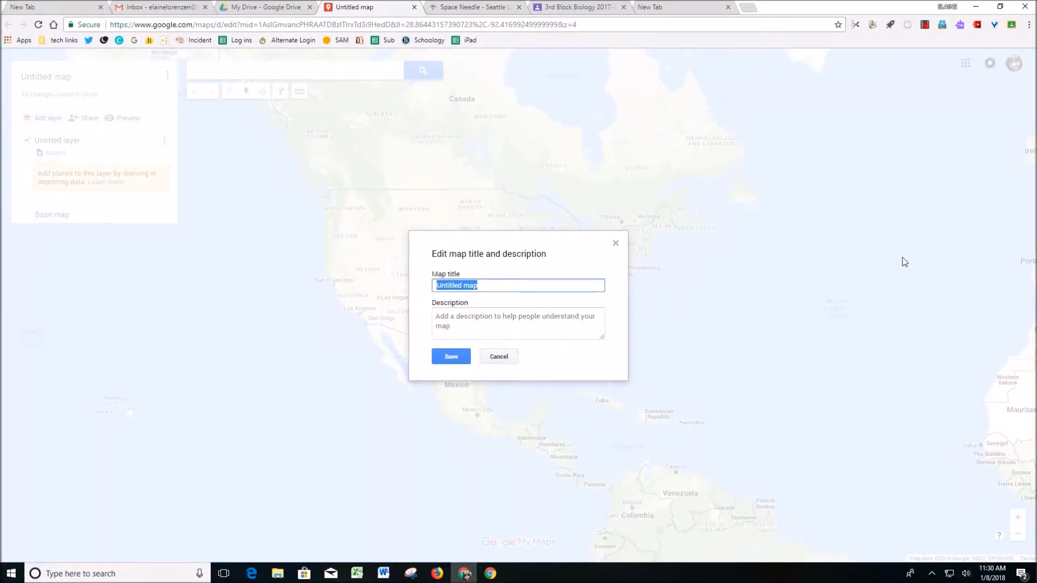
pyautogui.write("Places I've Visited")
pyautogui.click(507, 324)
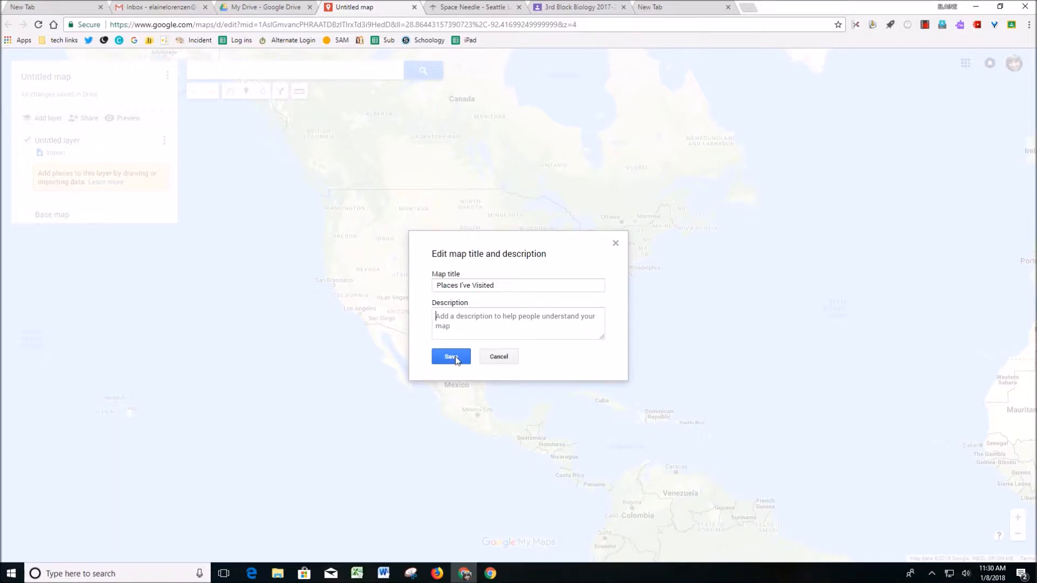
pyautogui.click(452, 358)
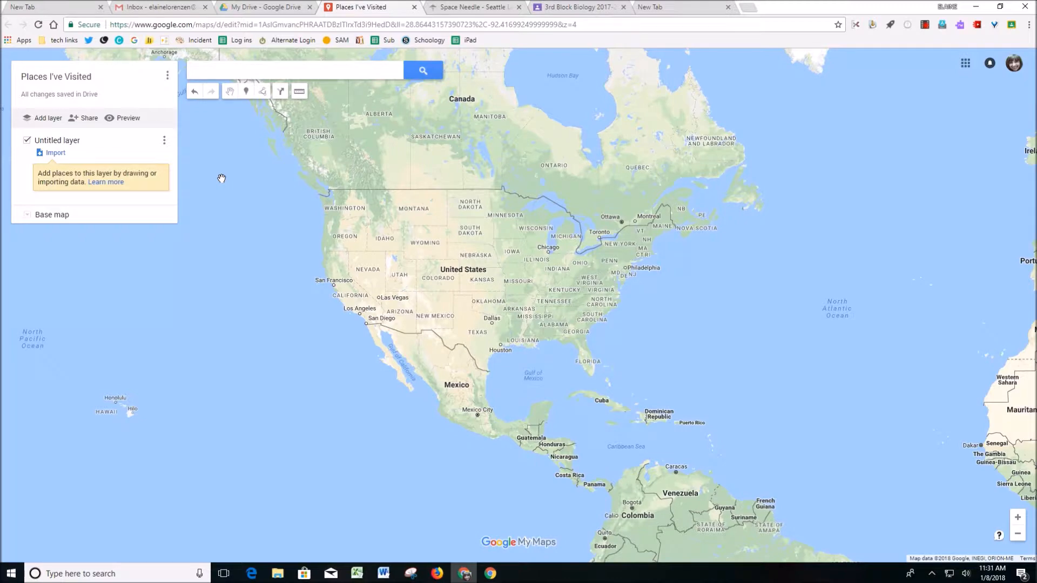
# - Rename the untitled layer as "Places I've Visited"
pyautogui.click(53, 142)
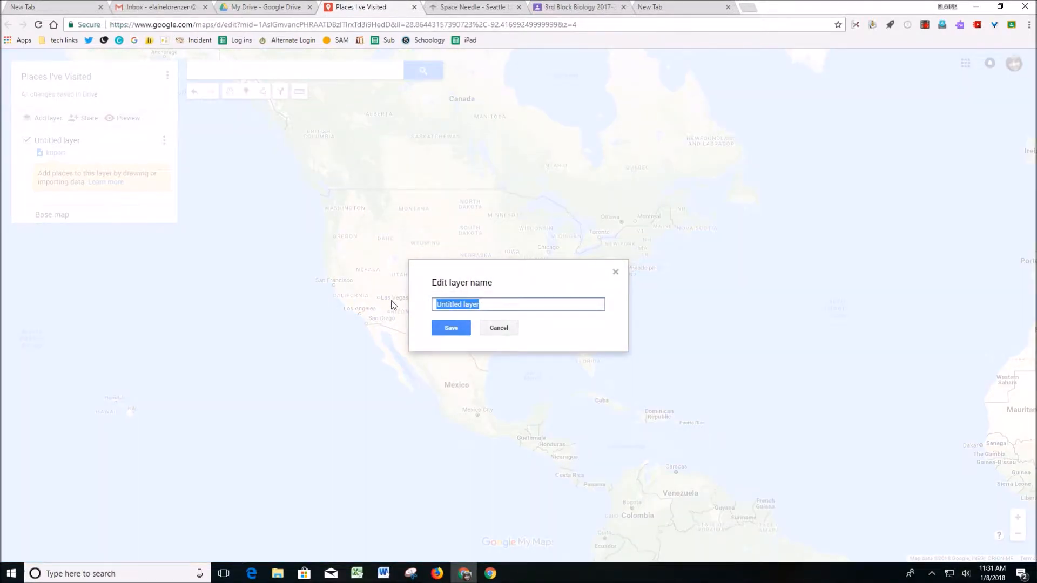
pyautogui.write("Places I've Viste")
pyautogui.press('BackSpace')
pyautogui.press('BackSpace')
pyautogui.write('ited')
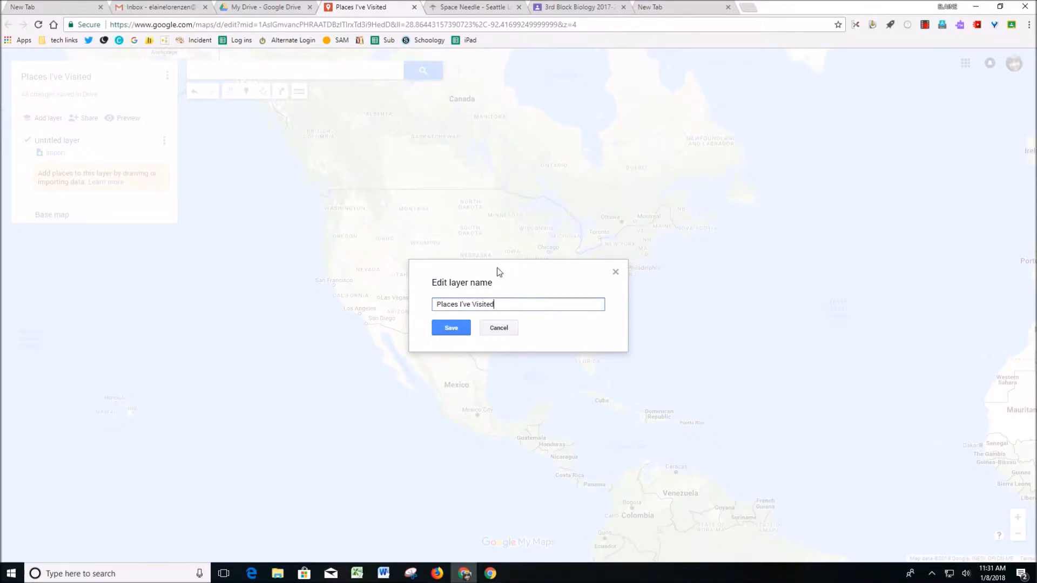
pyautogui.click(459, 328)
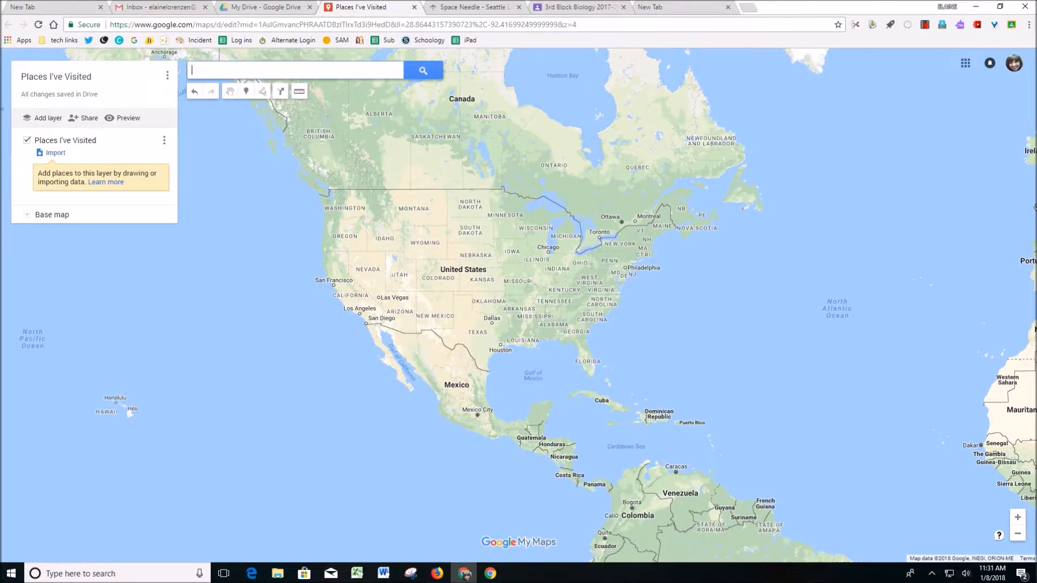
# - Search for Seattle, WA, United States and add it to the map as a marker
pyautogui.write('seattle')
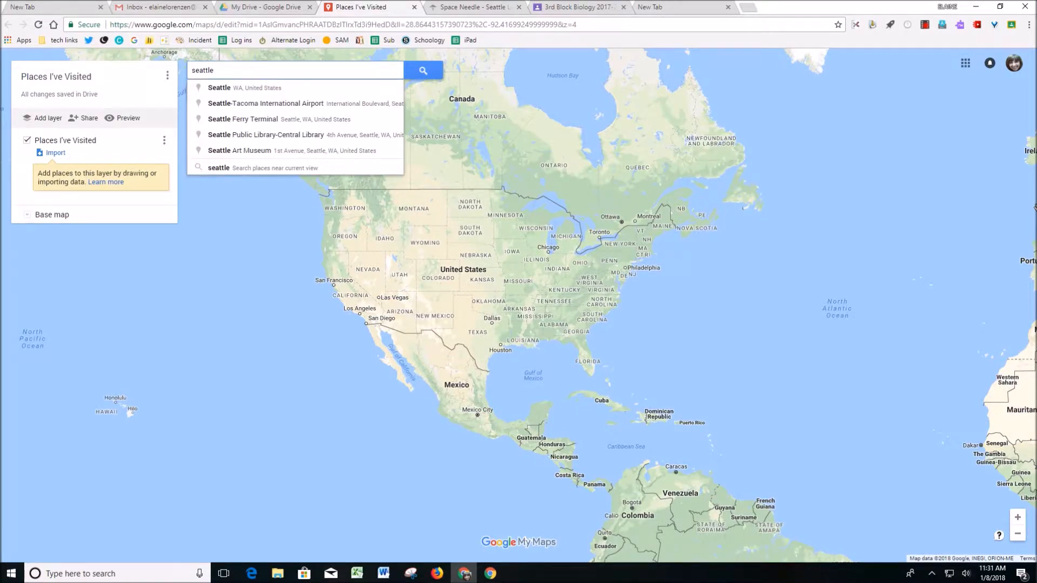
pyautogui.click(269, 91)
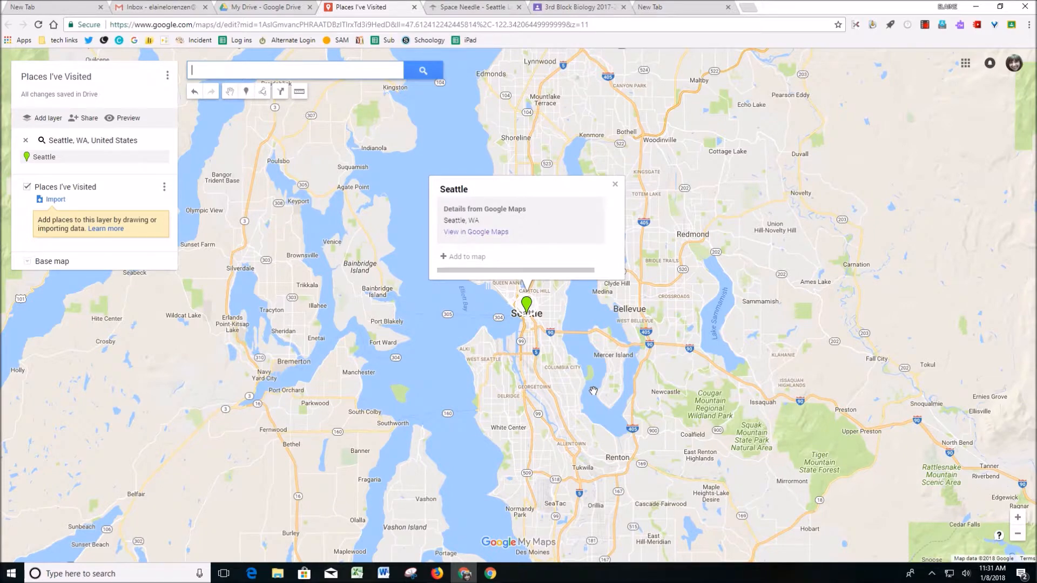
pyautogui.click(445, 260)
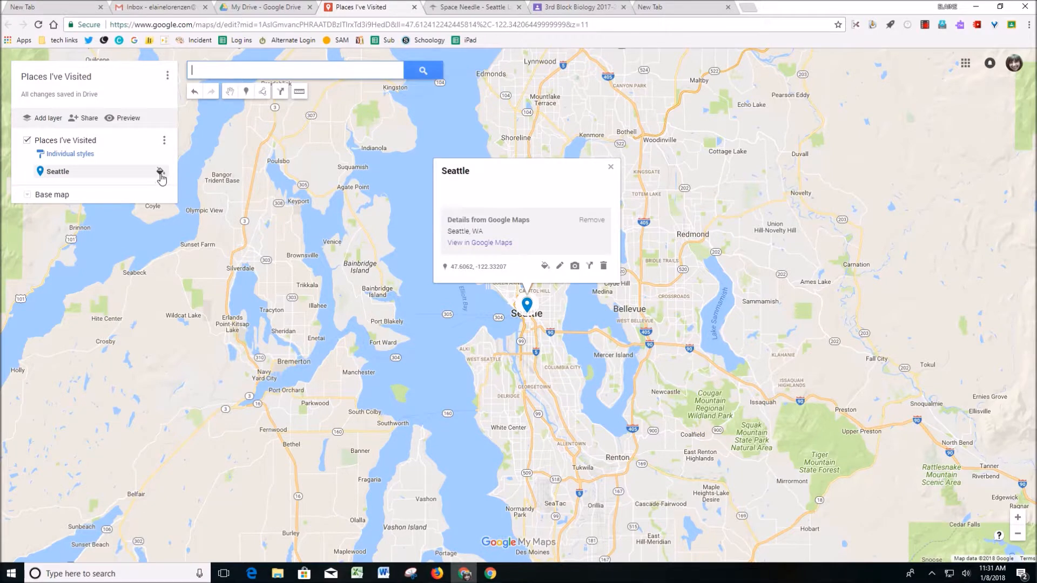
pyautogui.click(160, 173)
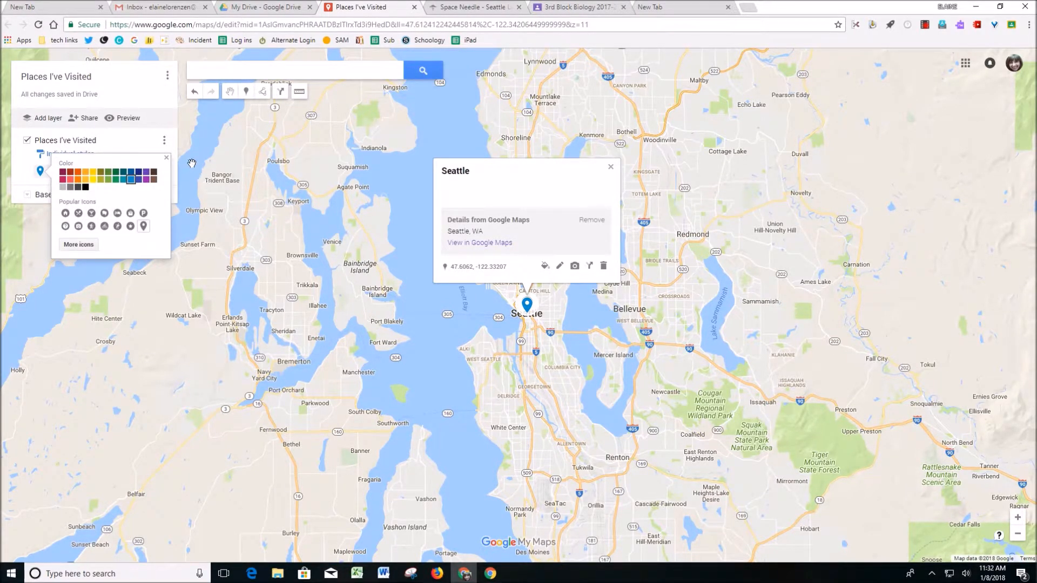
pyautogui.click(166, 157)
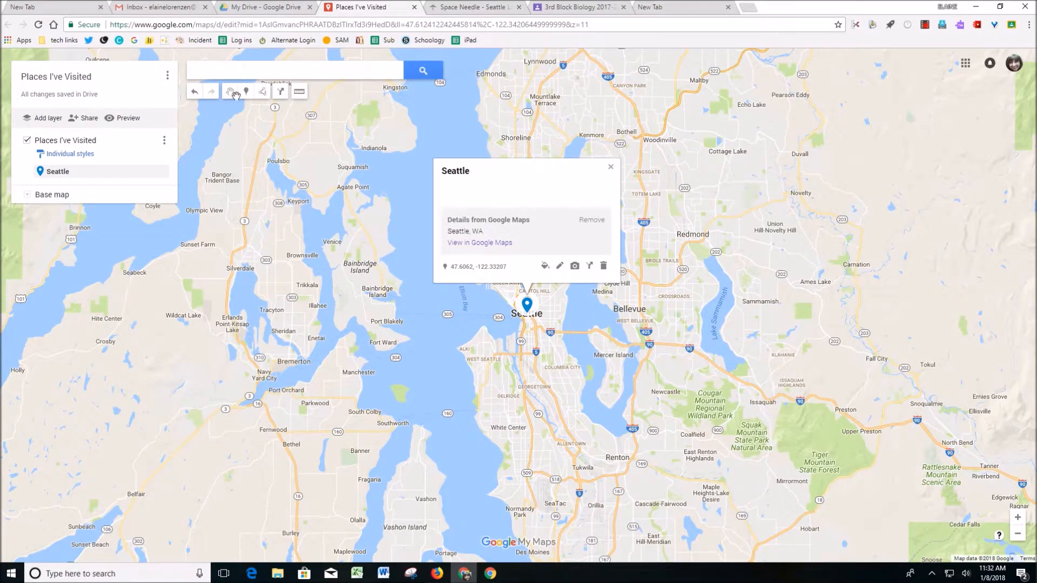
pyautogui.click(165, 141)
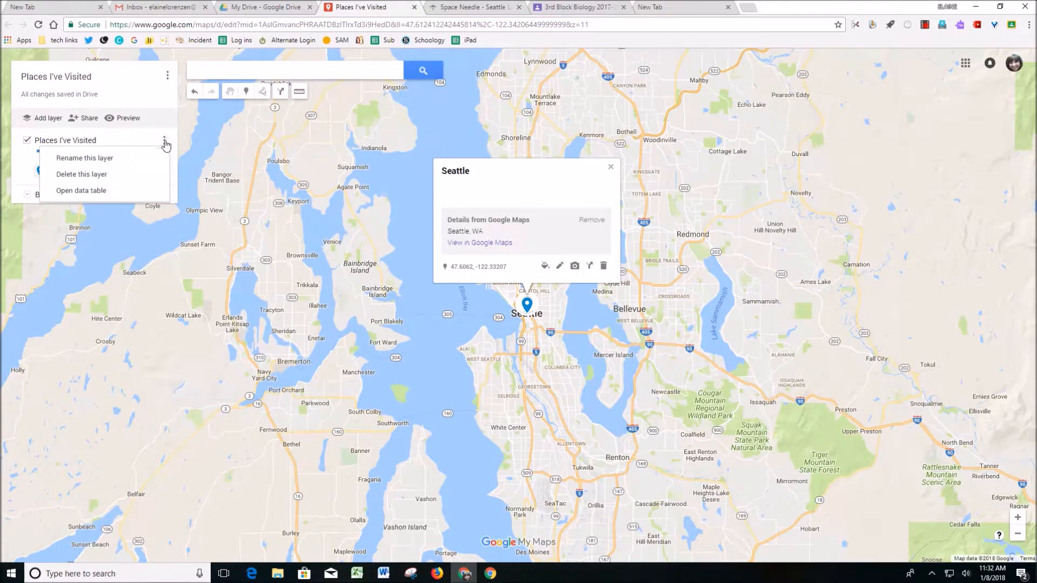
pyautogui.click(167, 79)
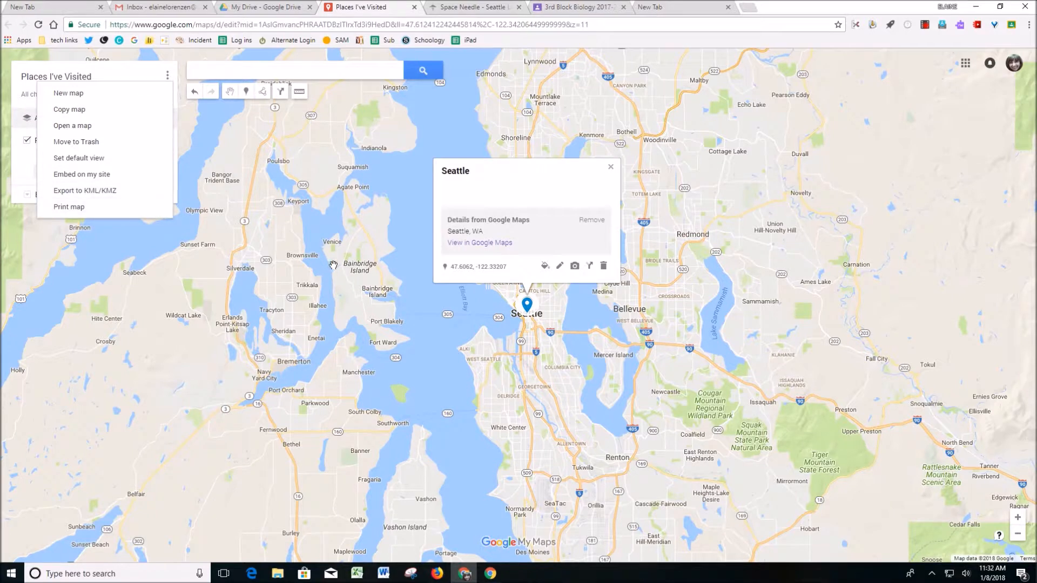
pyautogui.click(404, 337)
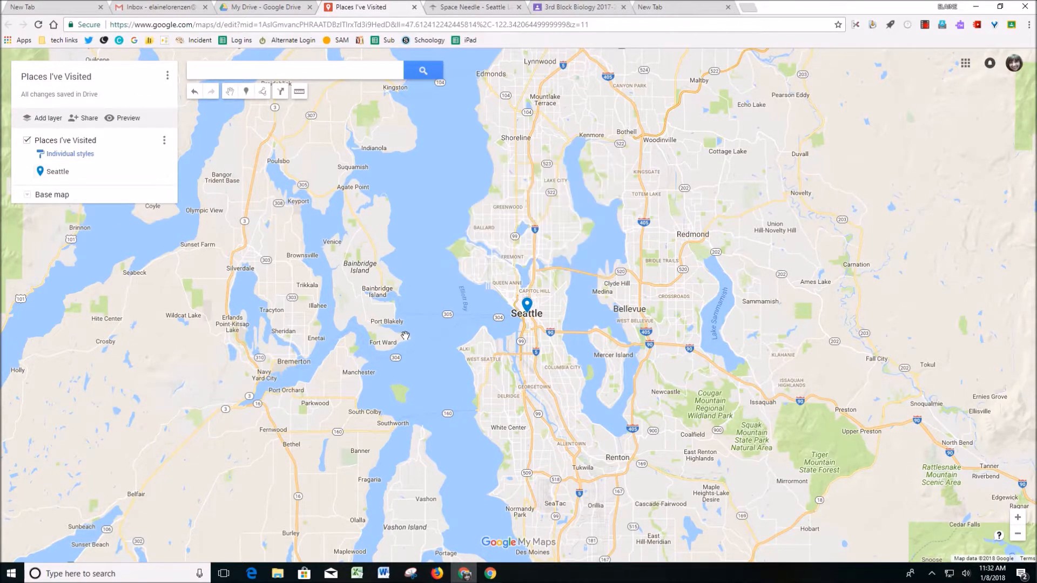
# - Add a Space Needle skyline photo to the Seattle marker, found with a Google Image Search for "space needle"
pyautogui.click(55, 172)
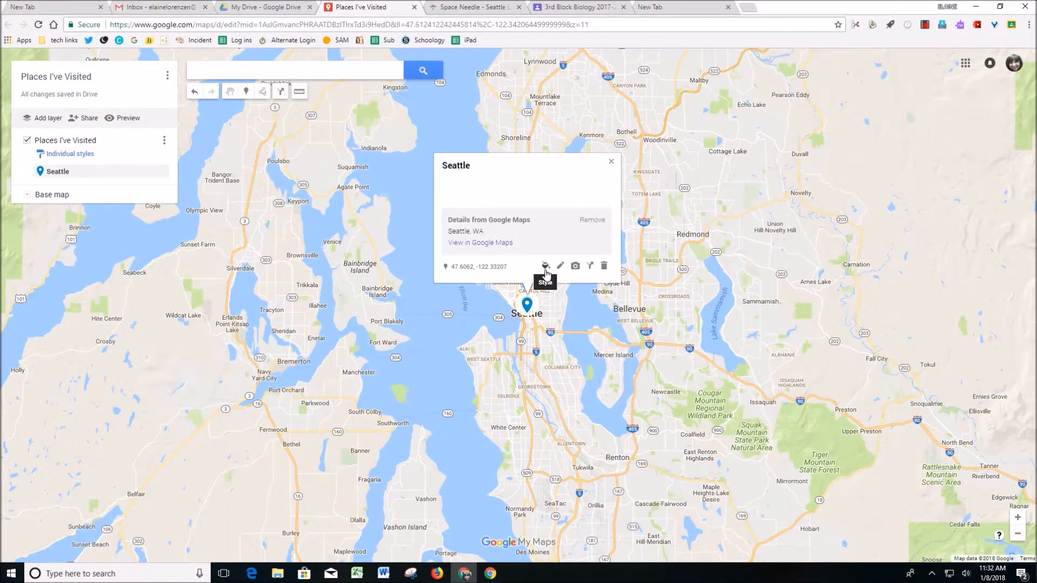
pyautogui.click(574, 267)
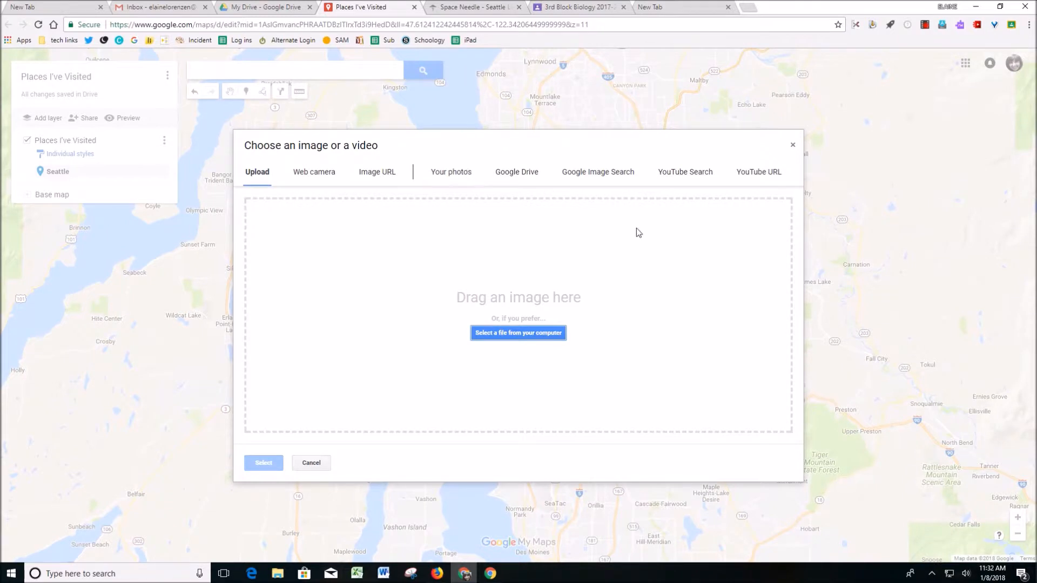
pyautogui.click(617, 180)
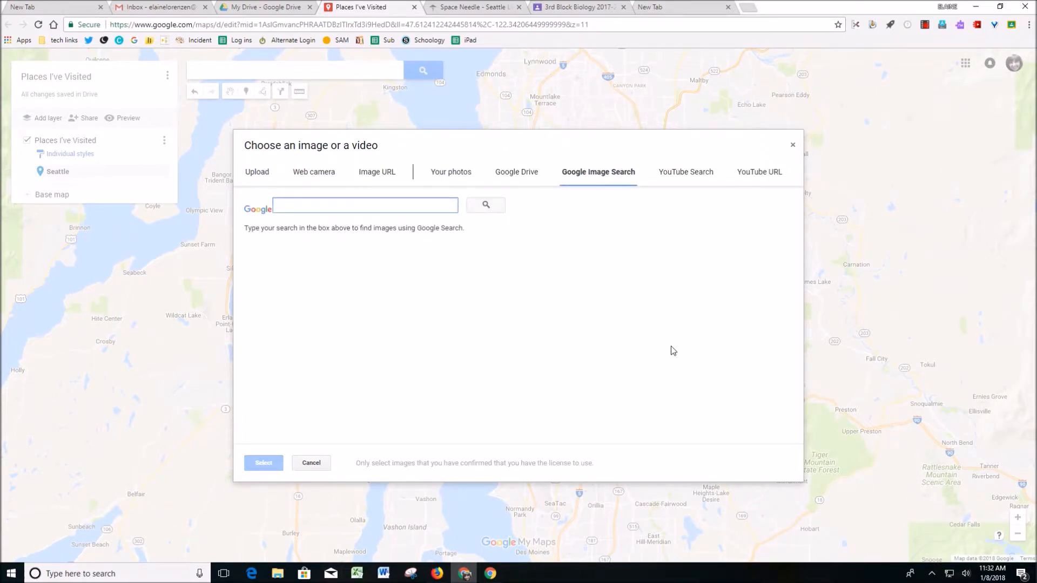
pyautogui.write('space needle')
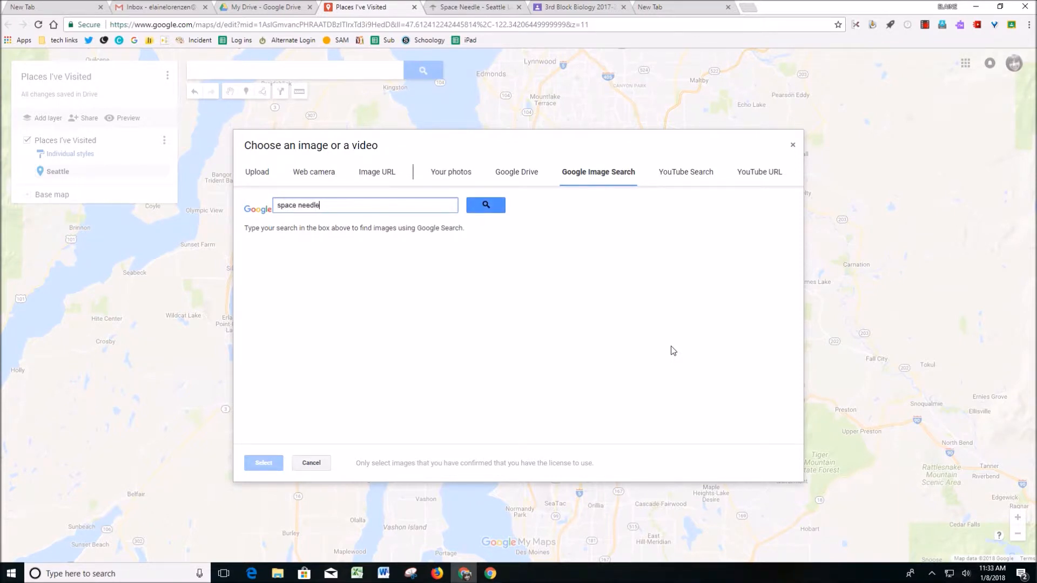
pyautogui.press('Return')
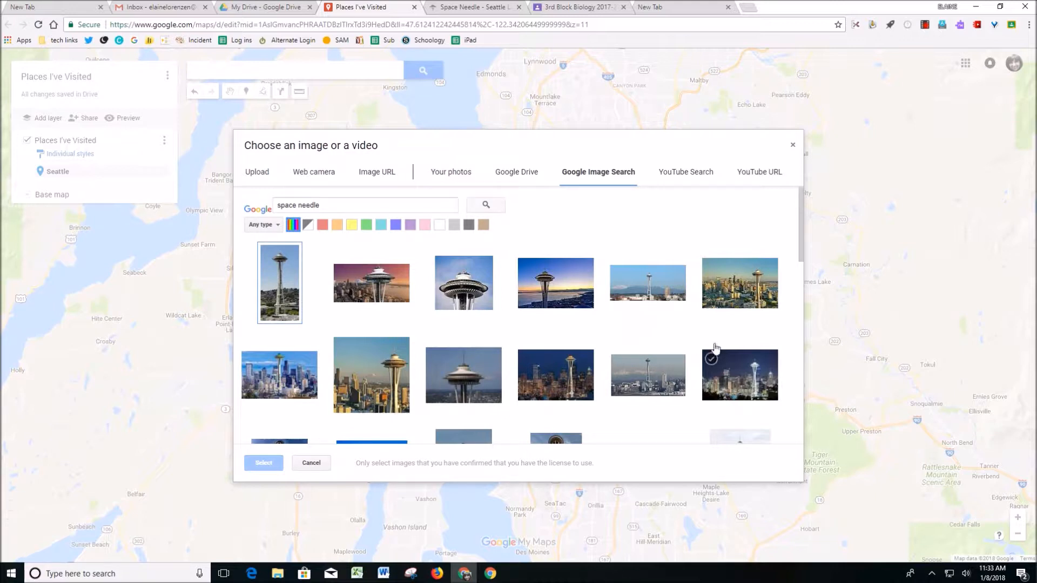
pyautogui.click(736, 285)
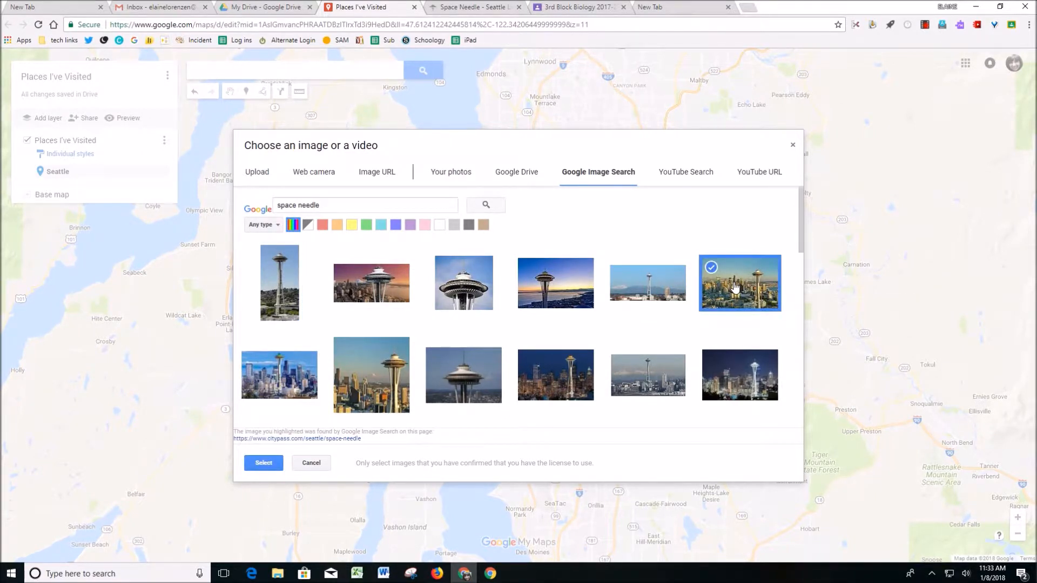
pyautogui.click(263, 463)
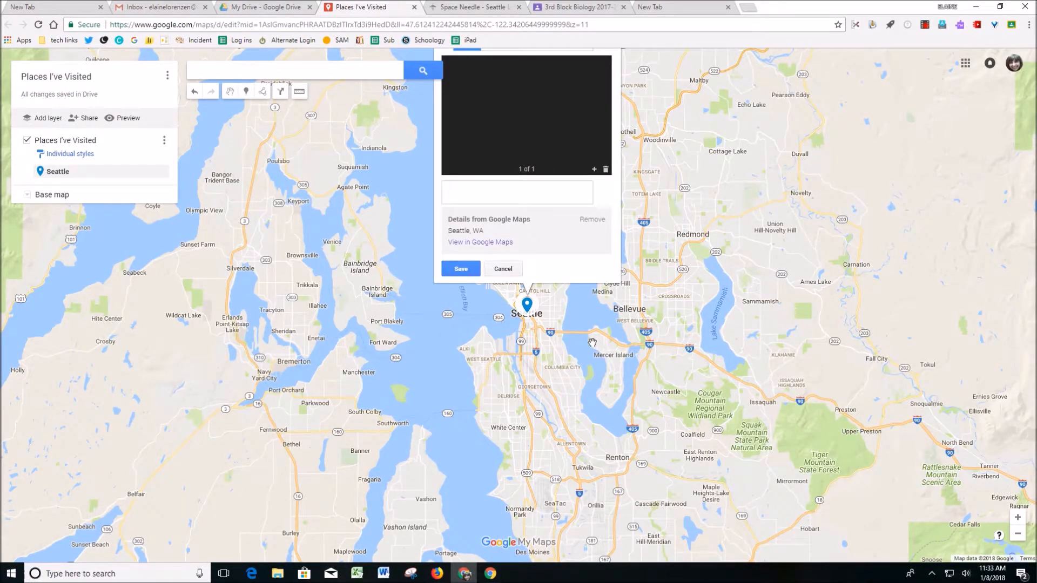
# - Describe the Seattle marker as "When I visited Seattle, I had dinner at top of the Space Needle! Learn more at this link:"
pyautogui.click(536, 192)
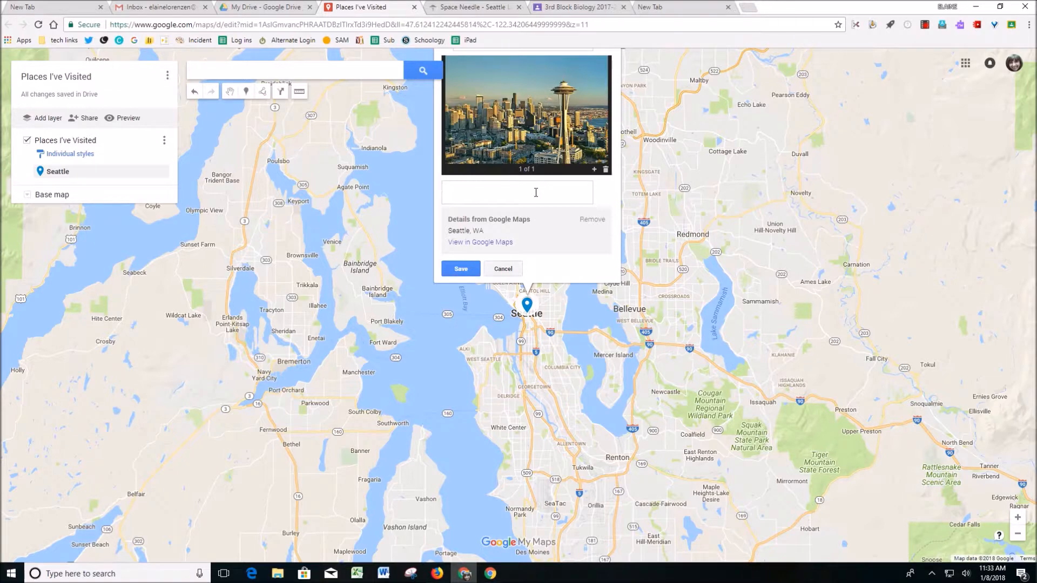
pyautogui.write('Weh')
pyautogui.write('hen ')
pyautogui.write('I visited Se')
pyautogui.write('attle, I had')
pyautogui.write(' dinner')
pyautogui.write(' at top of the Spa')
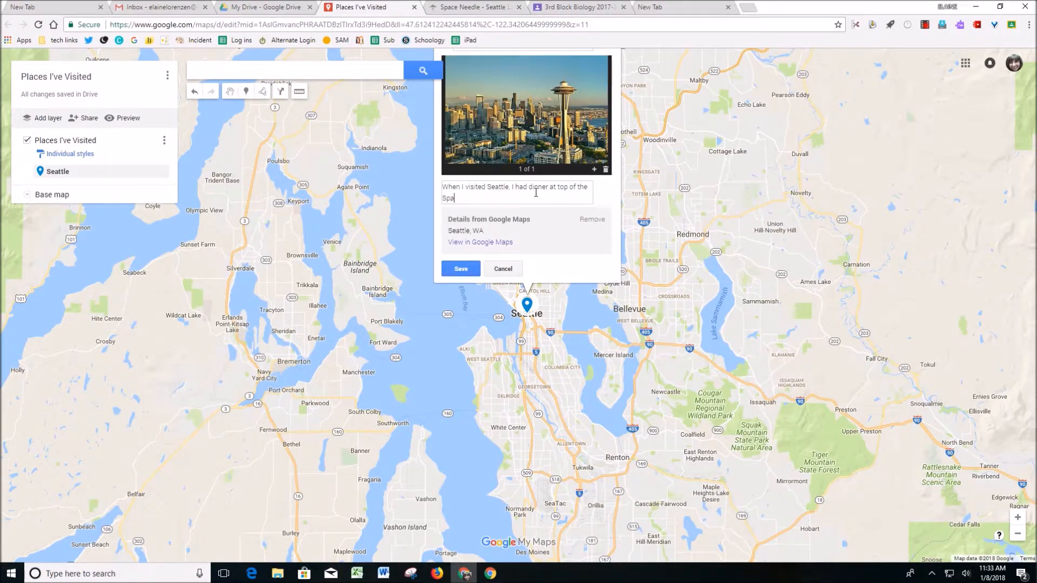
pyautogui.write('ce Needle! Learn more at this le')
pyautogui.press('BackSpace')
pyautogui.write('ink:')
pyautogui.click(477, 10)
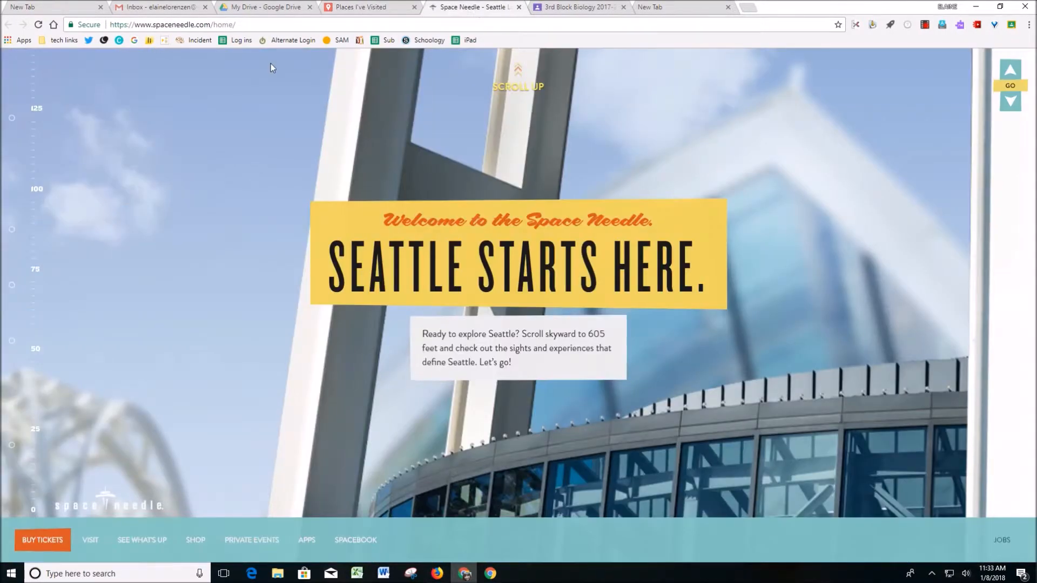
pyautogui.click(259, 28)
pyautogui.hotkey('ctrl', 'c')
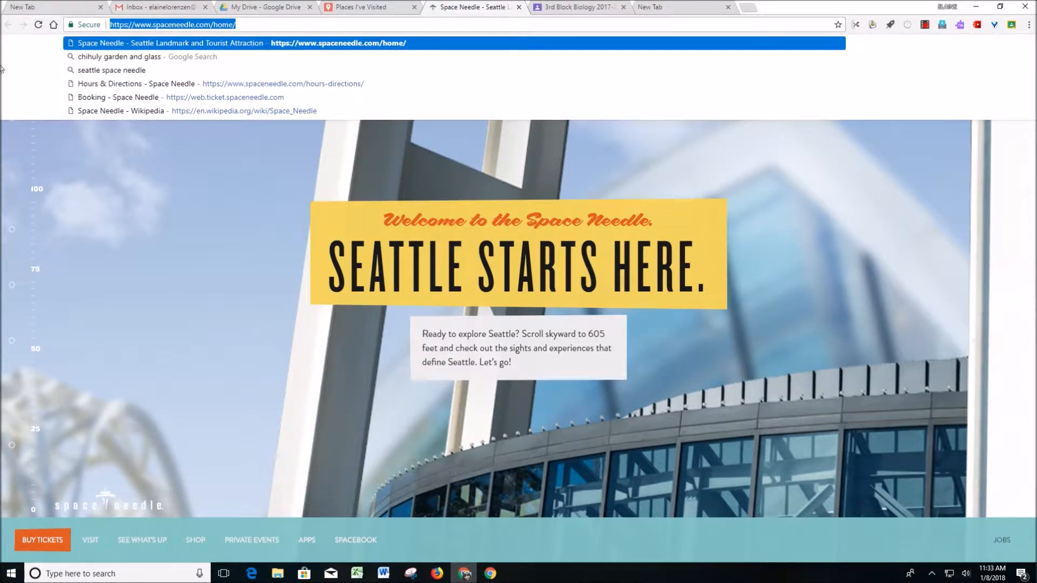
pyautogui.click(378, 8)
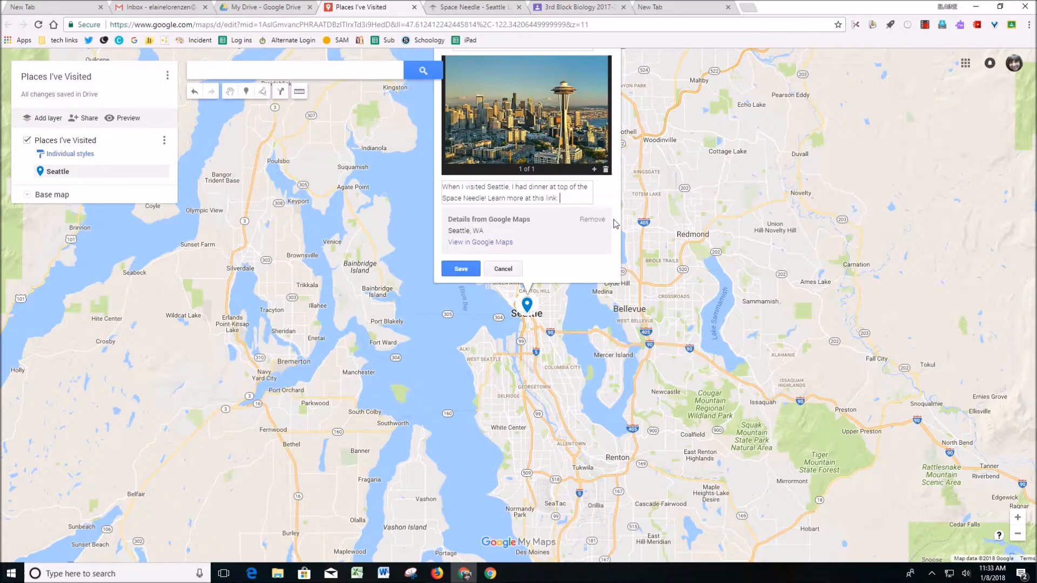
pyautogui.hotkey('ctrl', 'v')
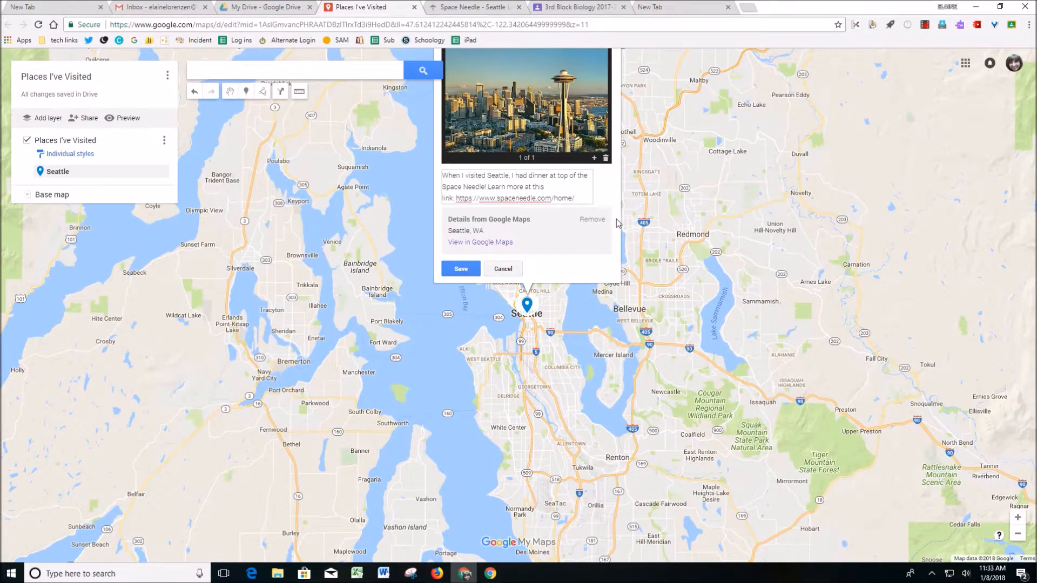
pyautogui.click(460, 269)
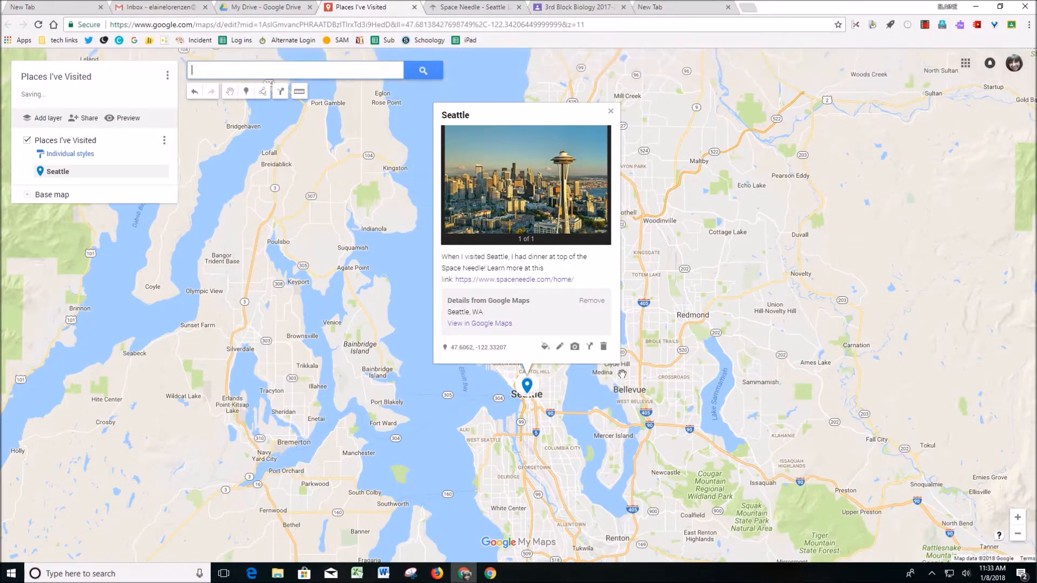
pyautogui.click(530, 280)
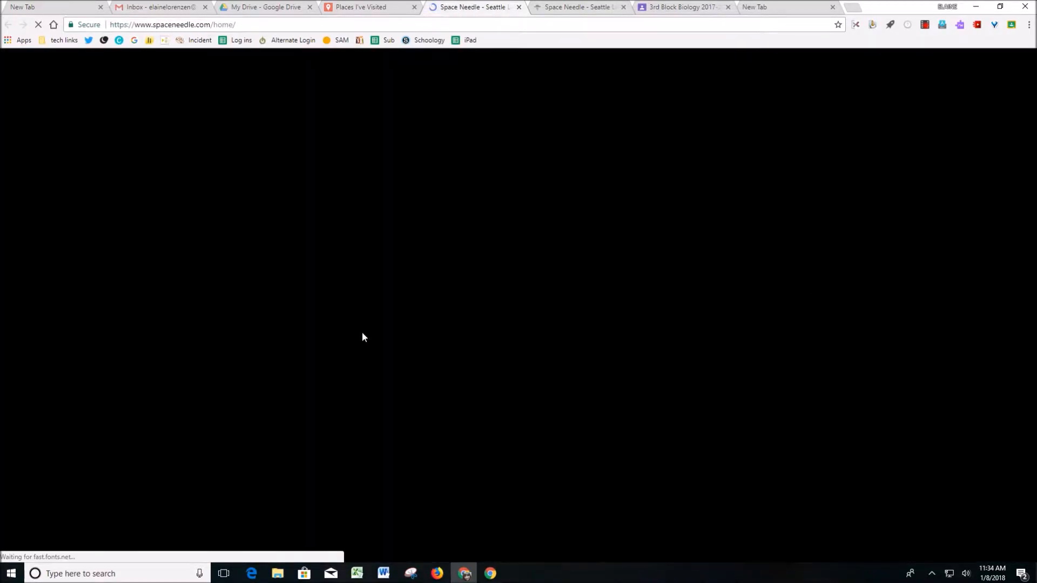
pyautogui.click(519, 8)
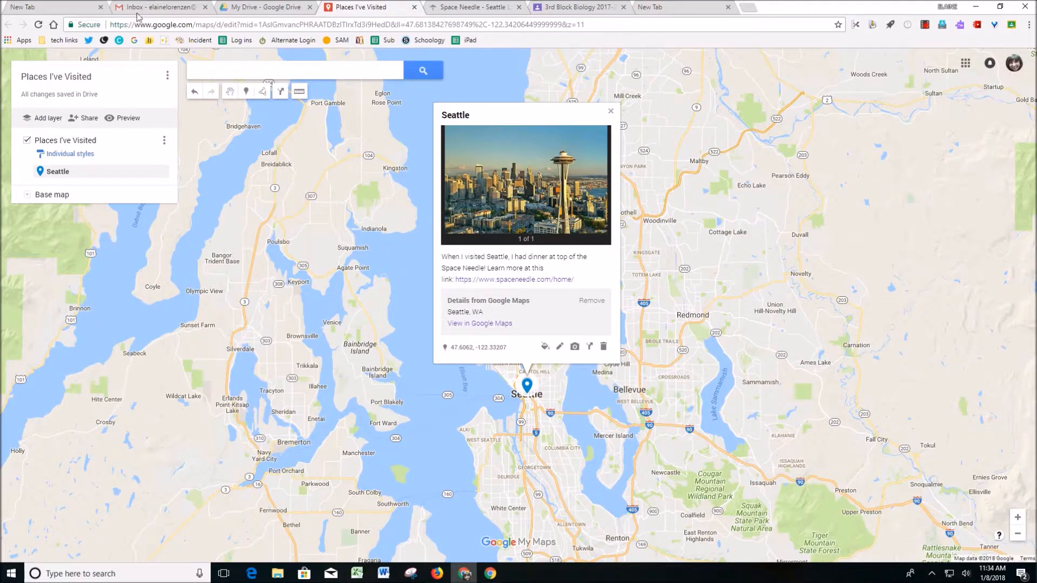
# - Search for San Antonio, TX, United States and add it to the map as a marker
pyautogui.click(288, 69)
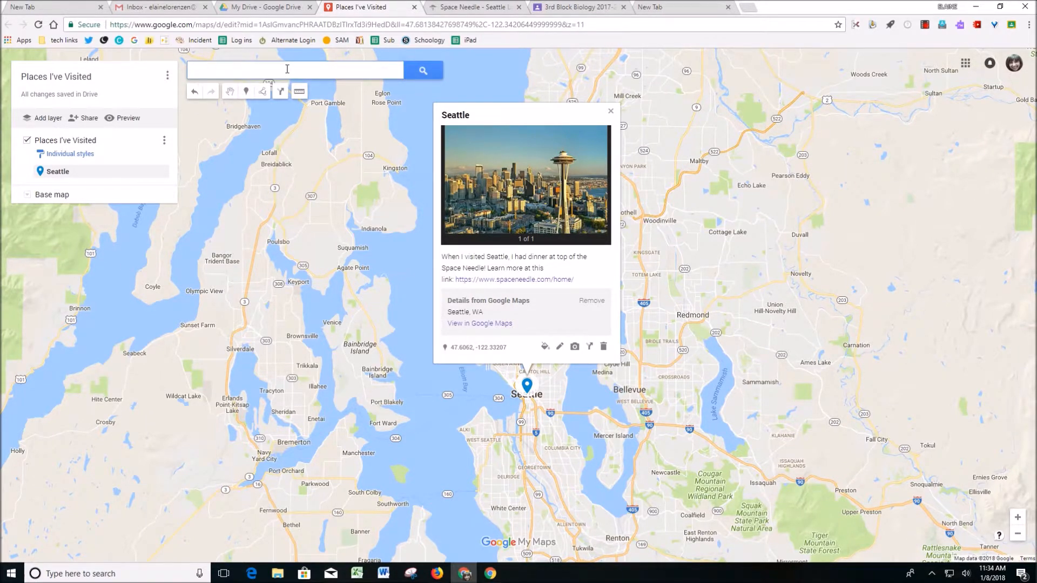
pyautogui.write('San ')
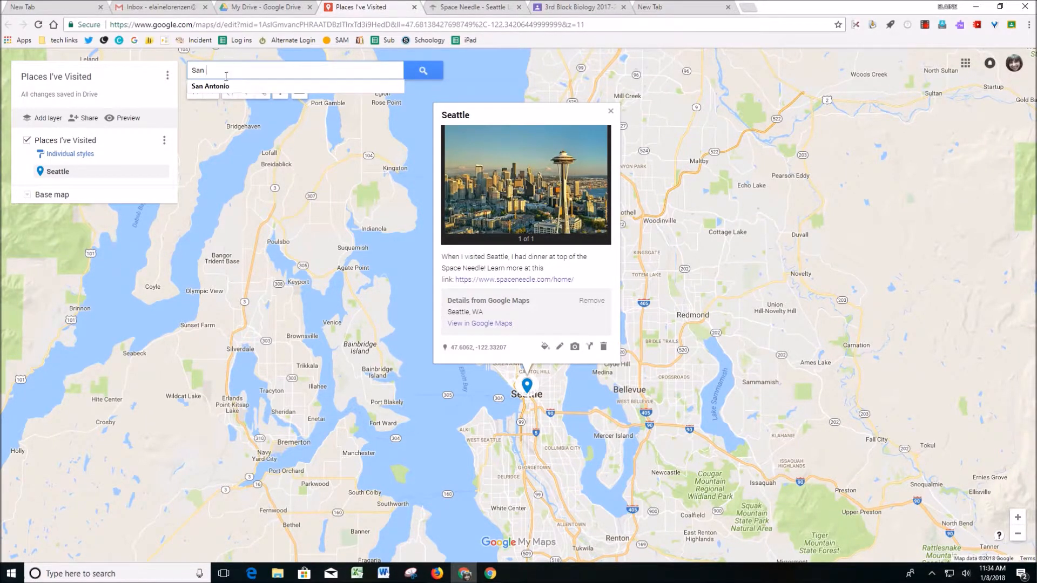
pyautogui.write('Antonio')
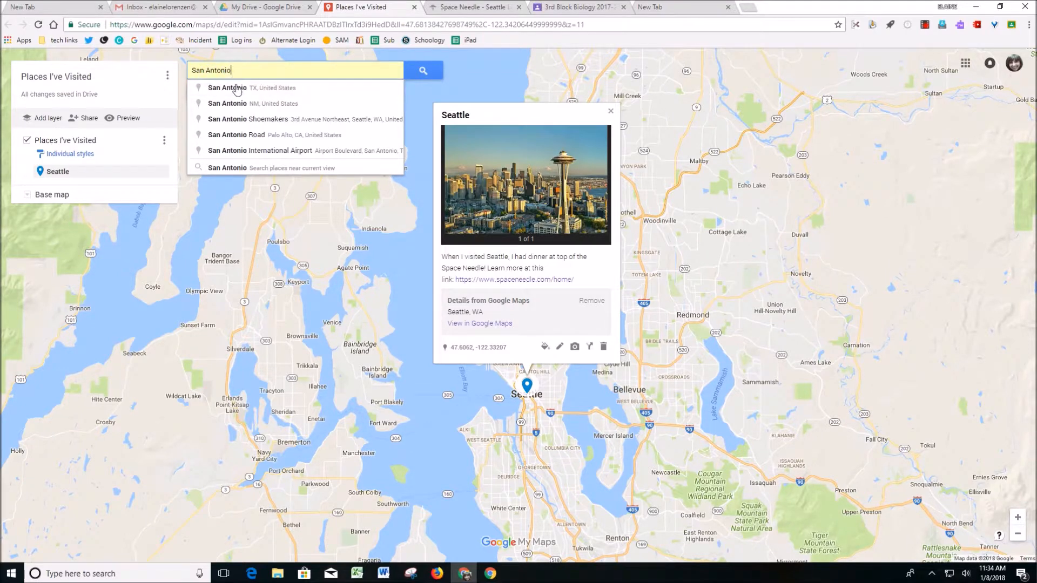
pyautogui.click(259, 90)
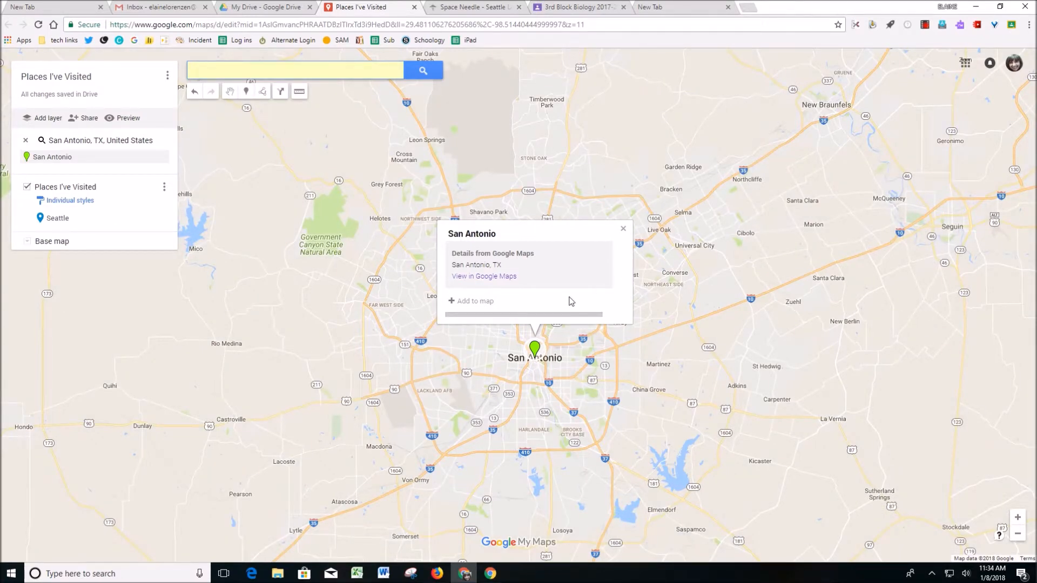
pyautogui.click(453, 303)
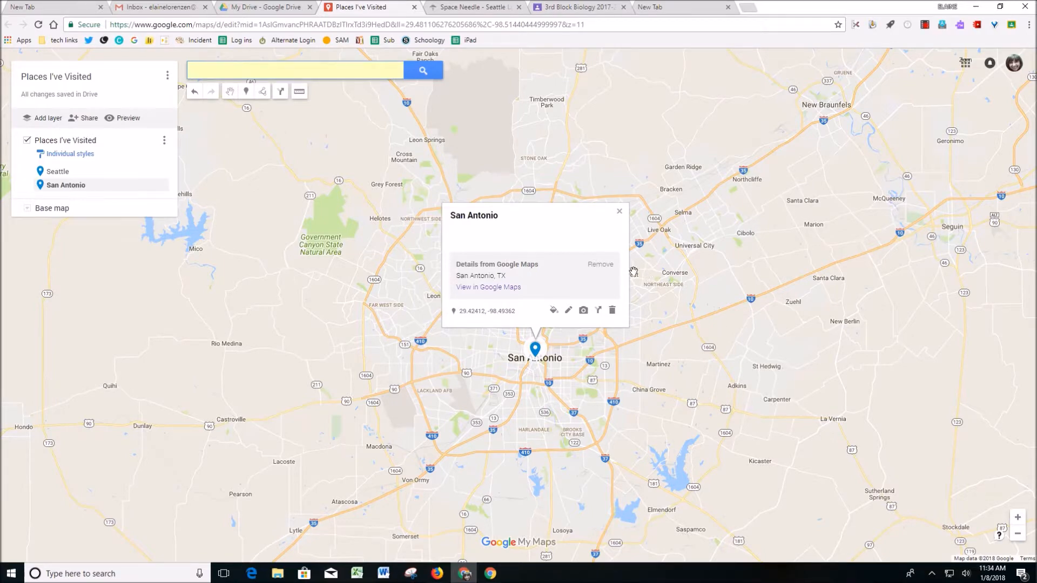
# - Add a night skyline photo to the San Antonio marker, found with a Google Image Search for "san antonio"
pyautogui.click(584, 311)
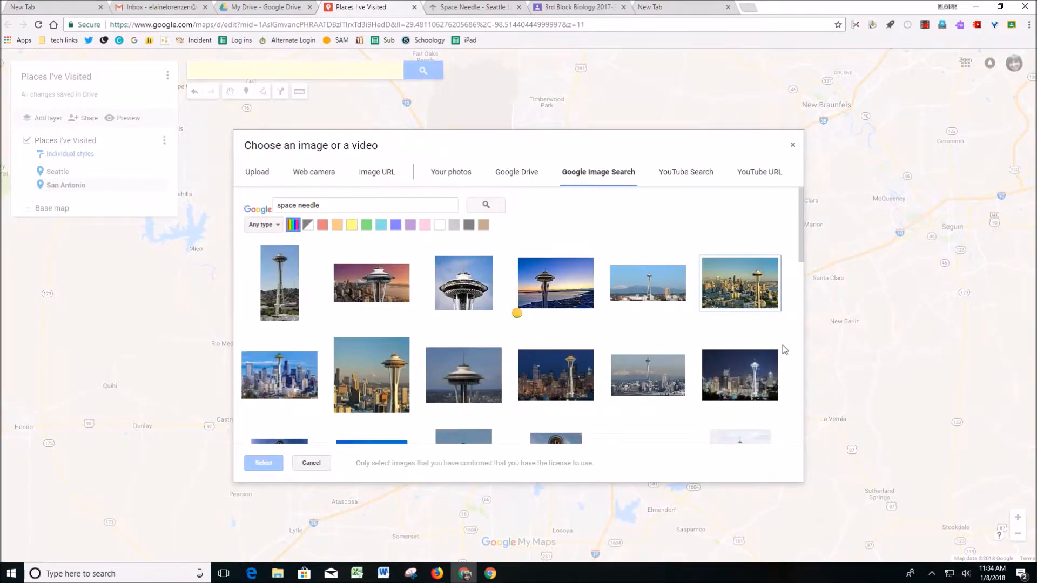
pyautogui.moveTo(331, 204); pyautogui.dragTo(252, 215)
pyautogui.click(585, 313)
pyautogui.write('san antonio')
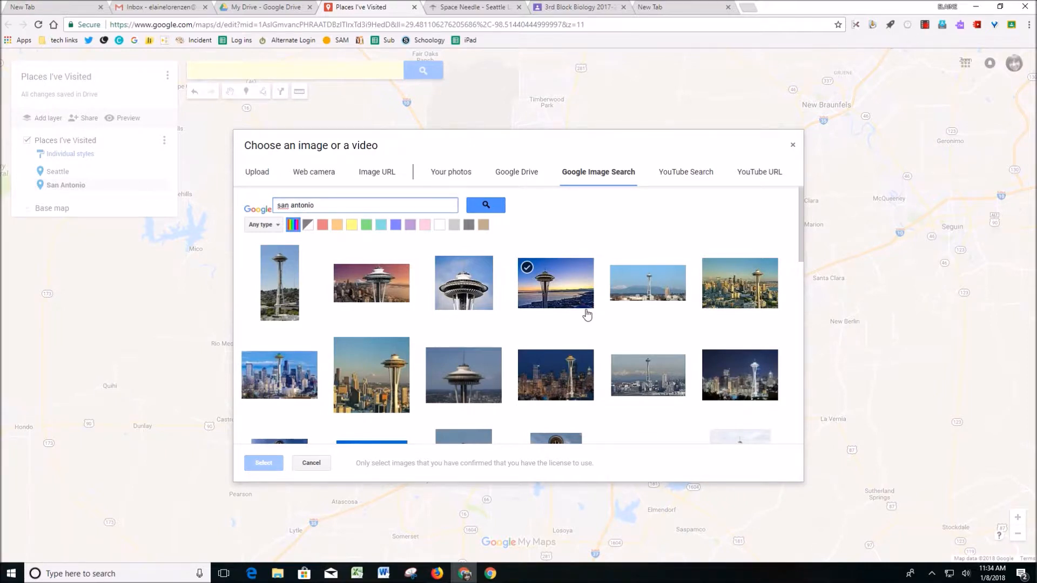
pyautogui.press('Return')
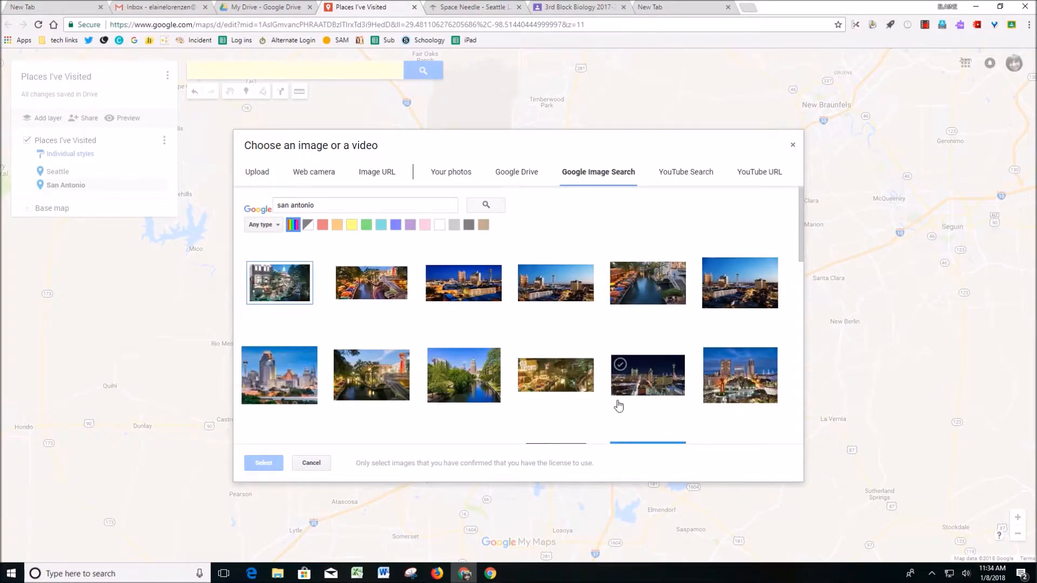
pyautogui.click(485, 292)
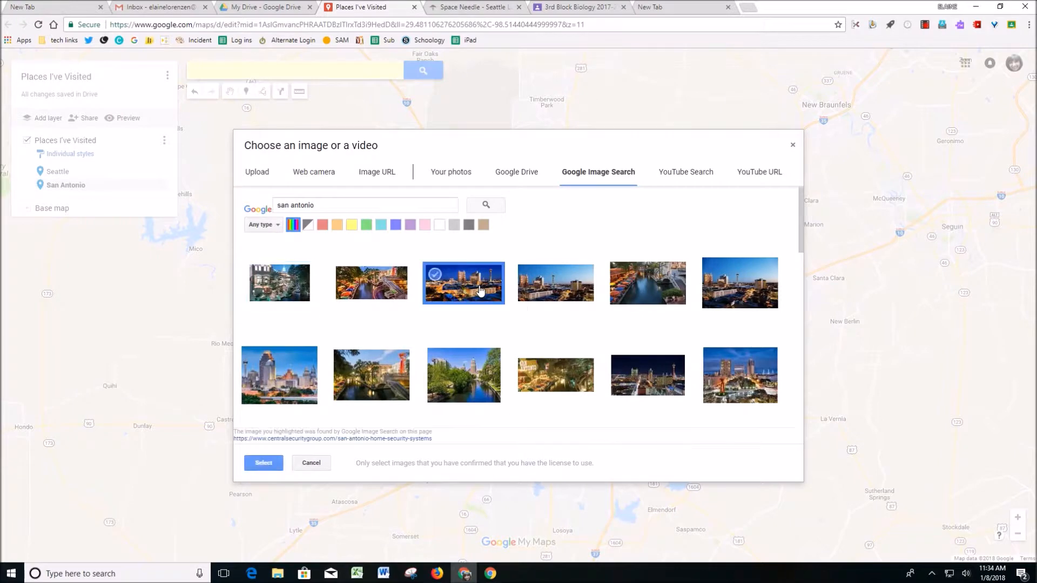
pyautogui.click(263, 462)
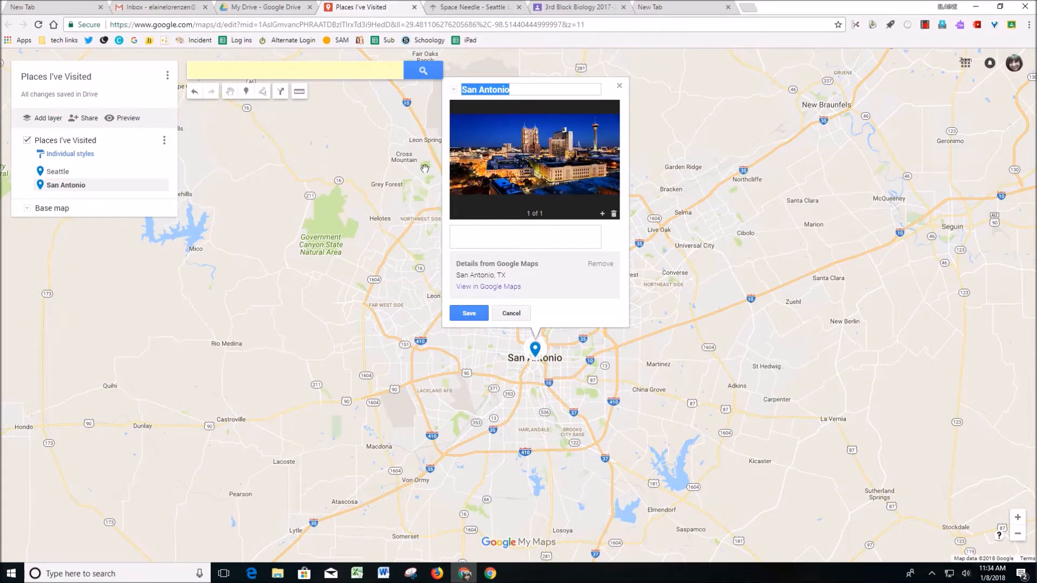
# - Search for The Alamo at Alamo Plaza, San Antonio and add it to the map as a marker
pyautogui.click(270, 69)
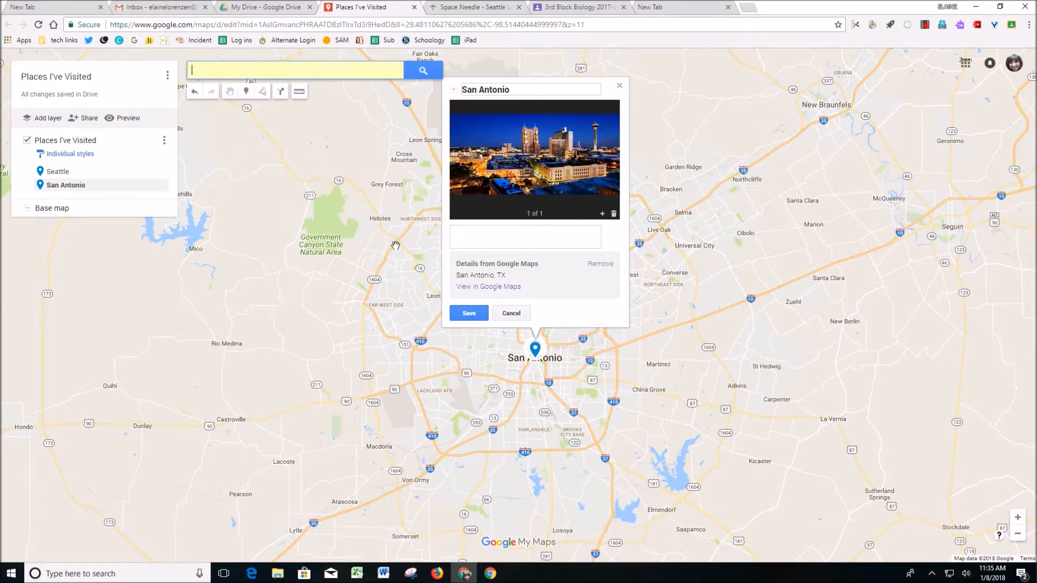
pyautogui.write('The alamo')
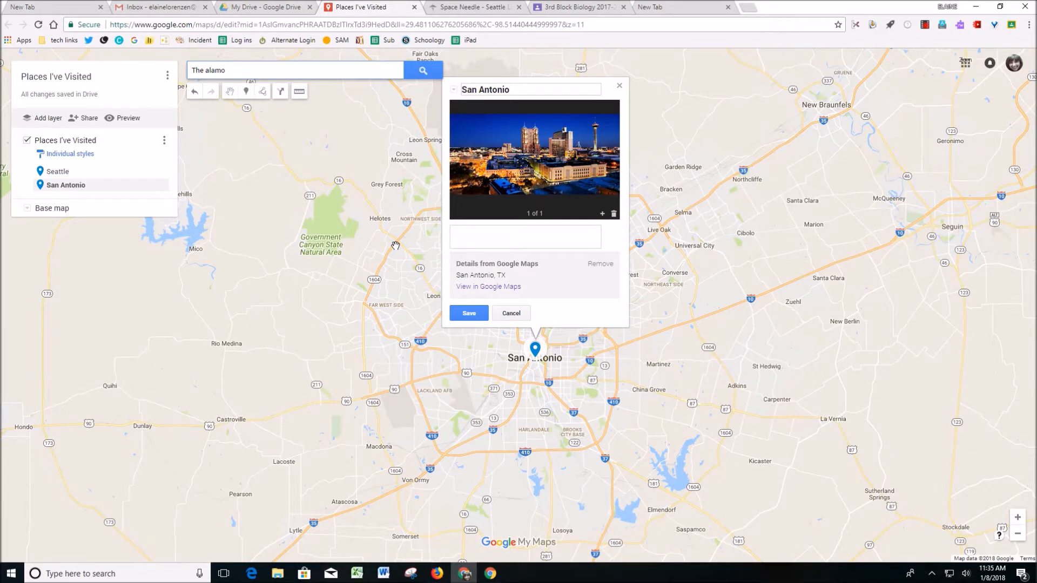
pyautogui.click(290, 90)
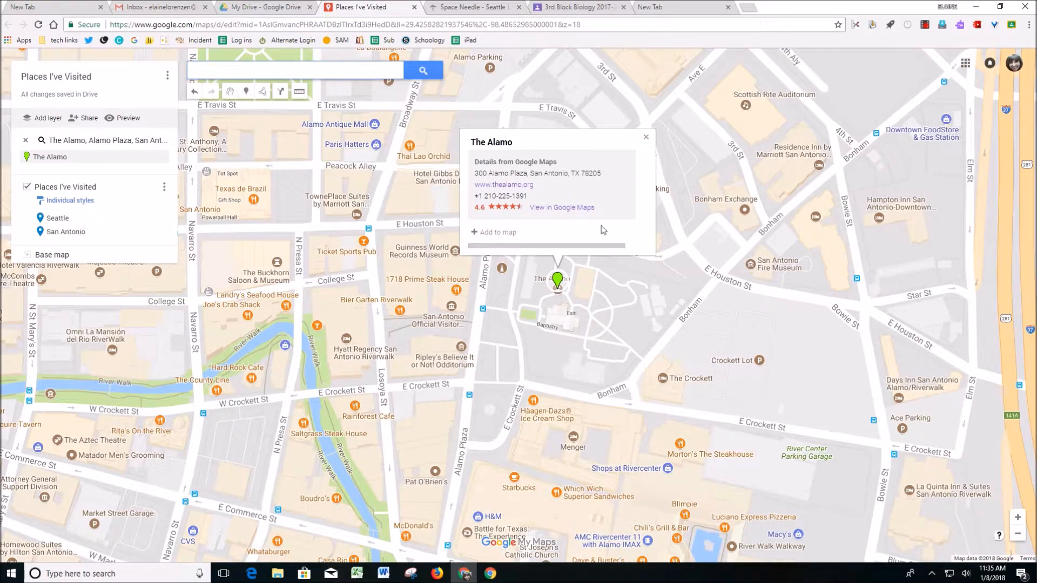
pyautogui.click(478, 233)
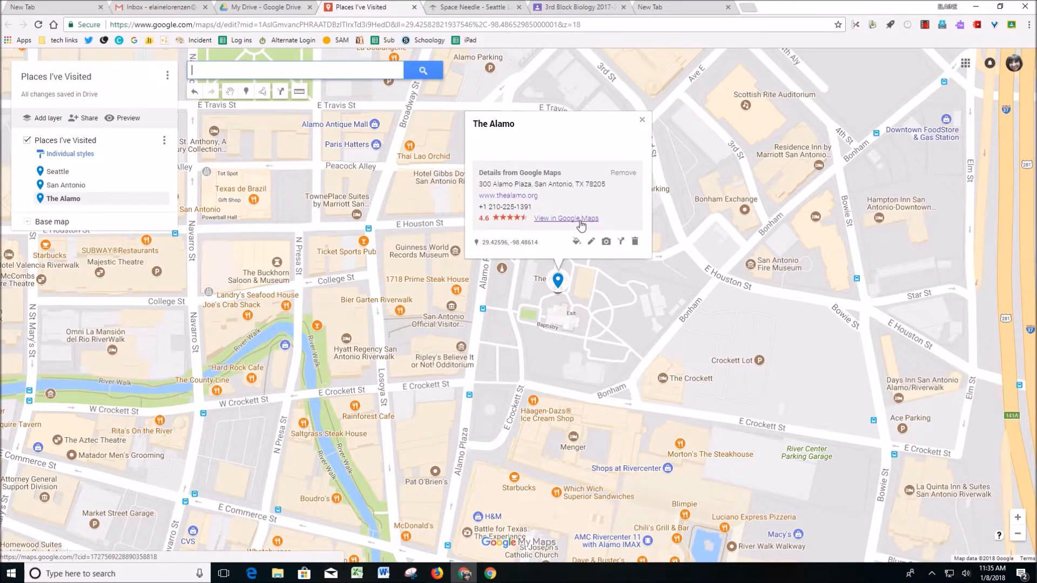
# - Add a sunset photo of the building to The Alamo marker, found with a Google Image Search for "alamo"
pyautogui.click(606, 242)
pyautogui.moveTo(332, 209); pyautogui.dragTo(248, 218)
pyautogui.write('alamo')
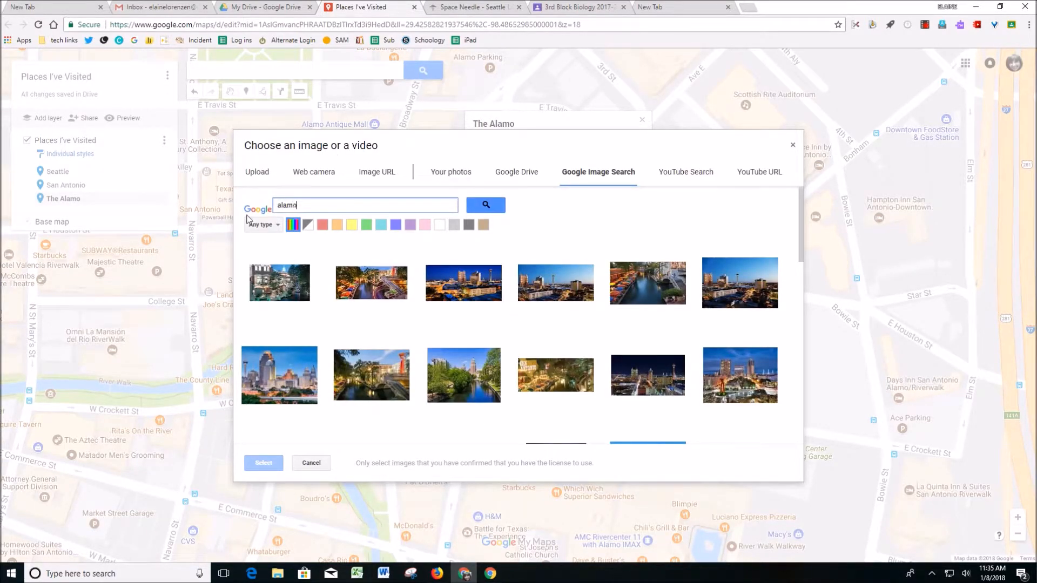
pyautogui.press('Return')
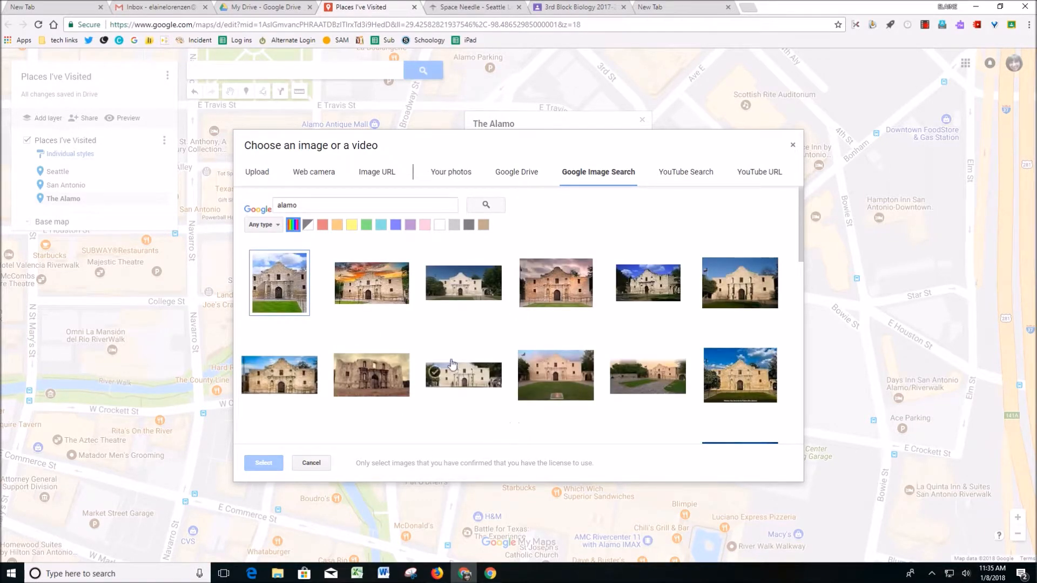
pyautogui.click(356, 284)
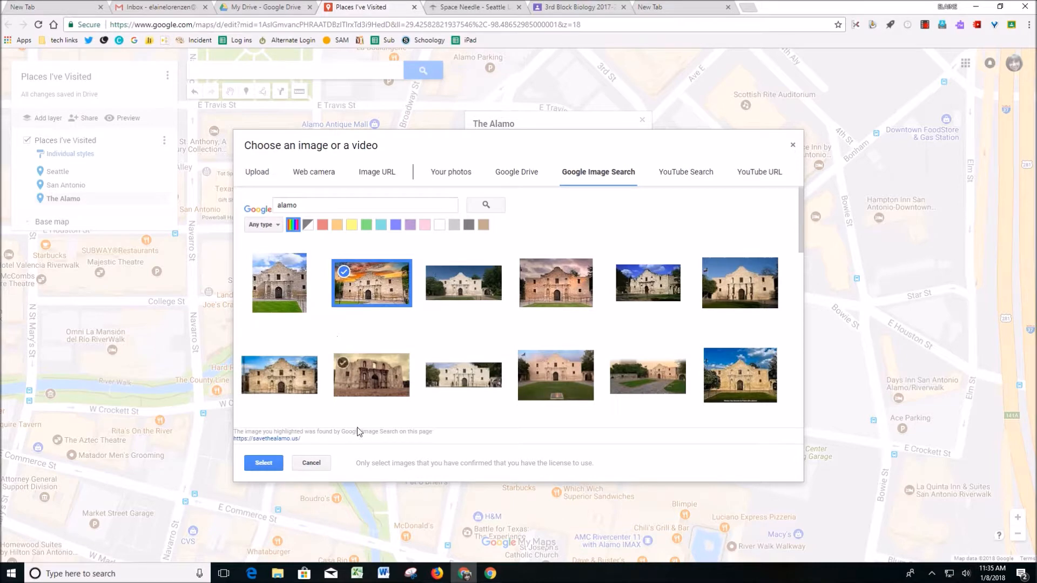
pyautogui.click(262, 463)
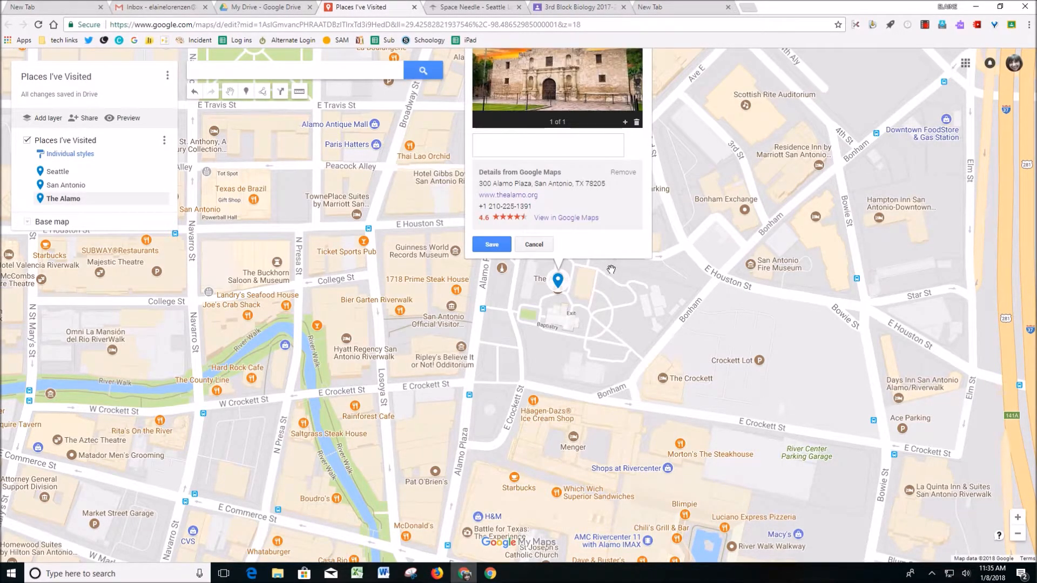
# - View The Alamo in Google Maps, examine its place details and surroundings, and return to the custom map
pyautogui.click(576, 218)
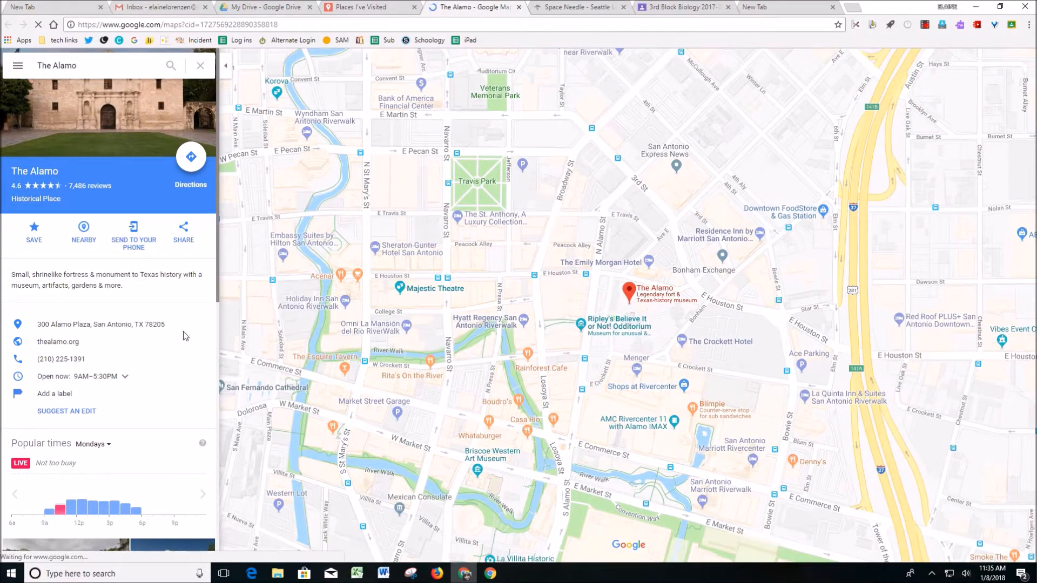
pyautogui.scroll(-1, 157, 399)
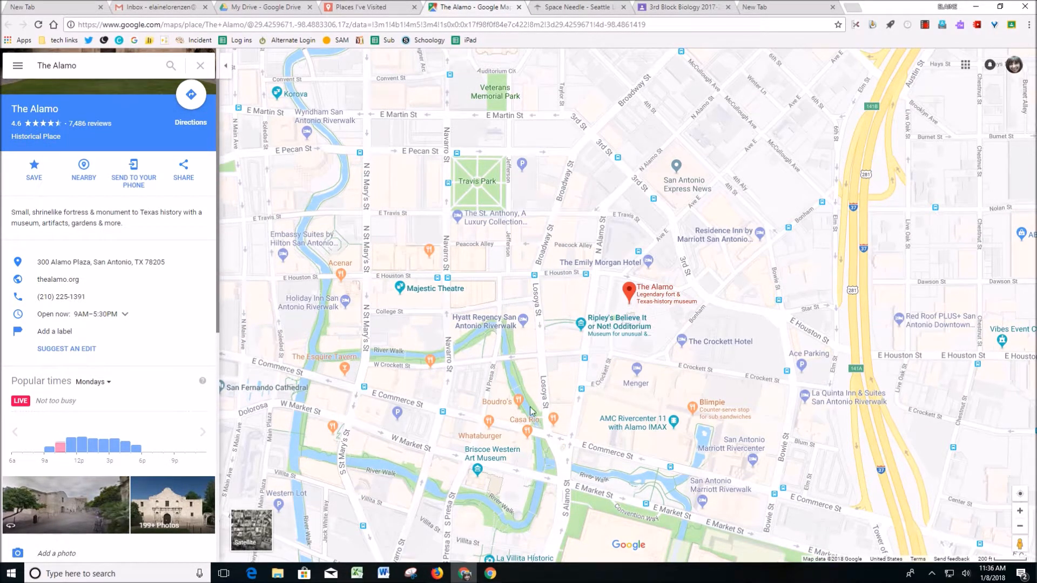
pyautogui.scroll(-2, 677, 375)
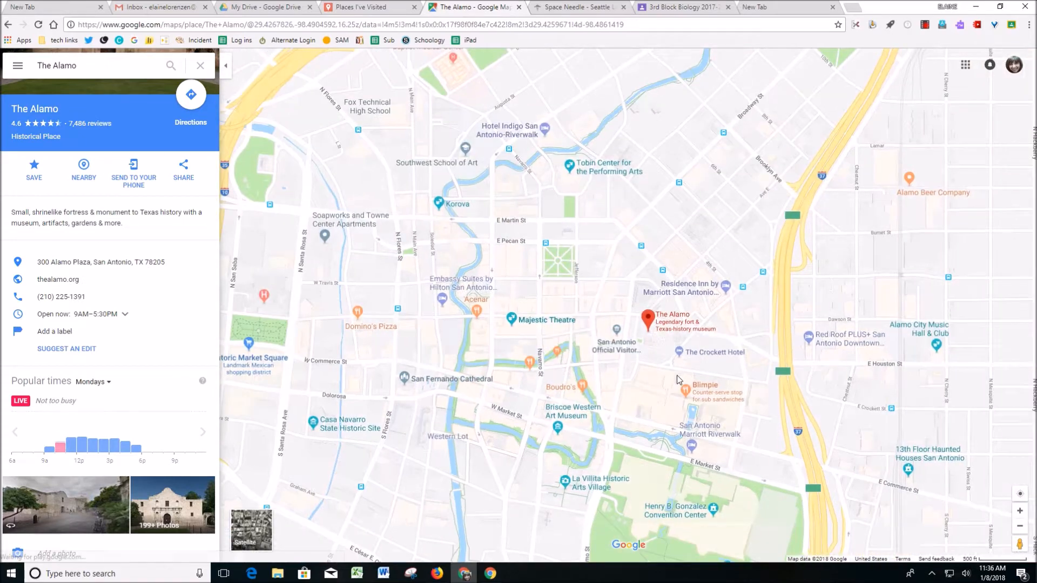
pyautogui.scroll(2, 677, 375)
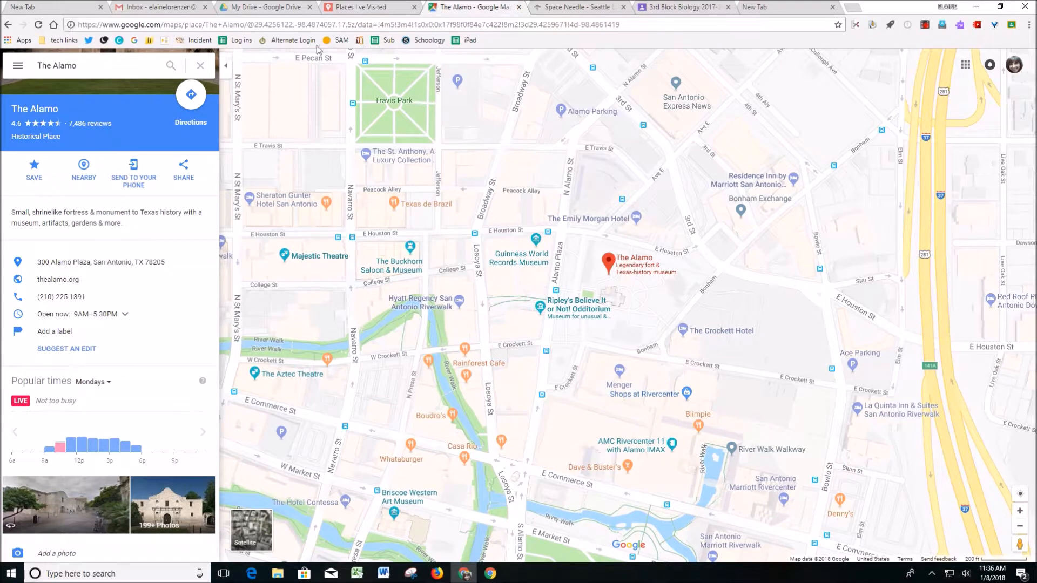
pyautogui.click(519, 7)
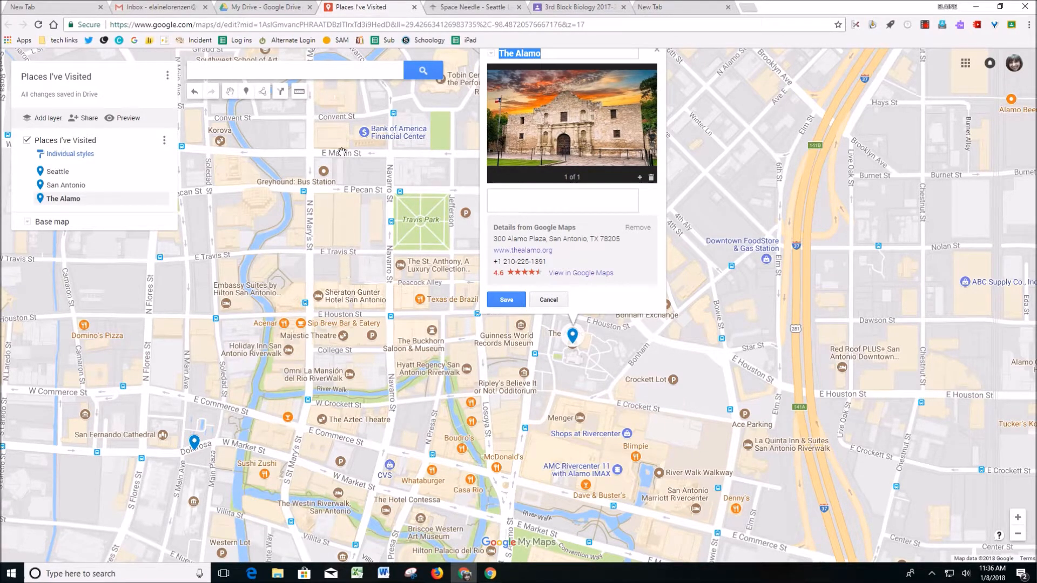
# - Draw a four-sided polygon of about 6 acres around the Embassy Suites block between E Travis St and E Houston St
pyautogui.click(263, 92)
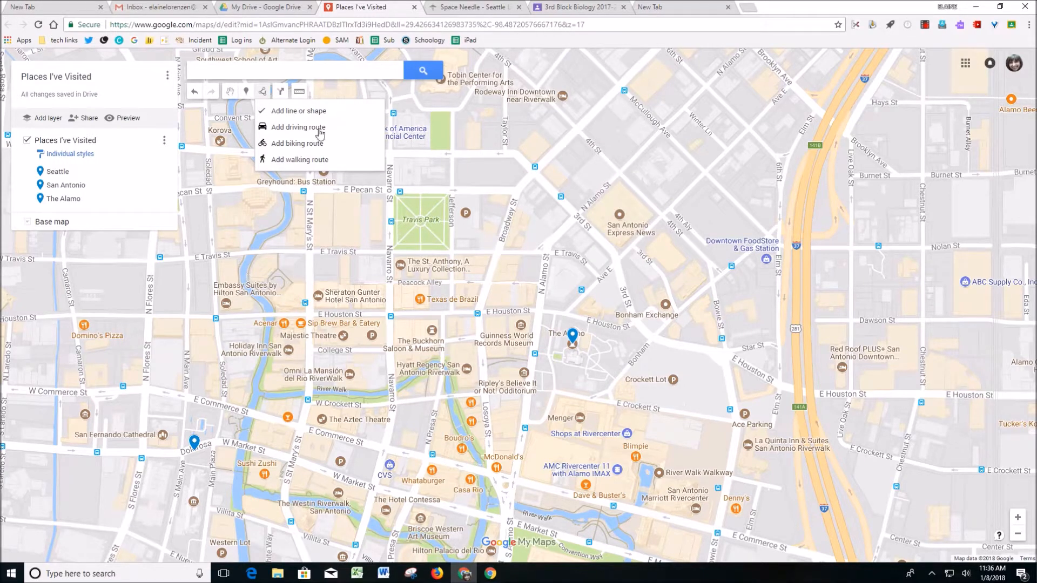
pyautogui.click(312, 112)
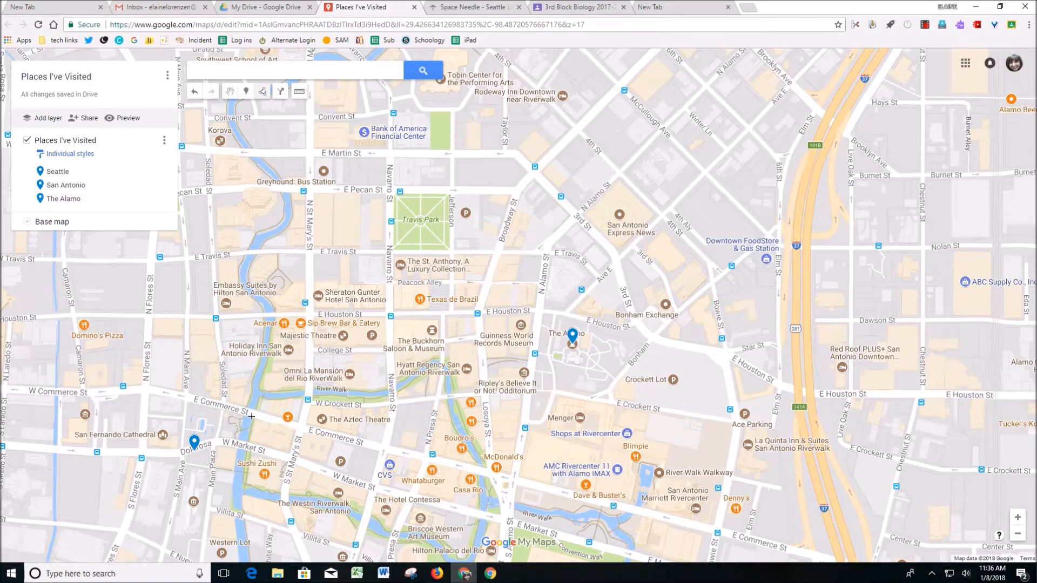
pyautogui.click(208, 258)
pyautogui.click(214, 323)
pyautogui.click(314, 316)
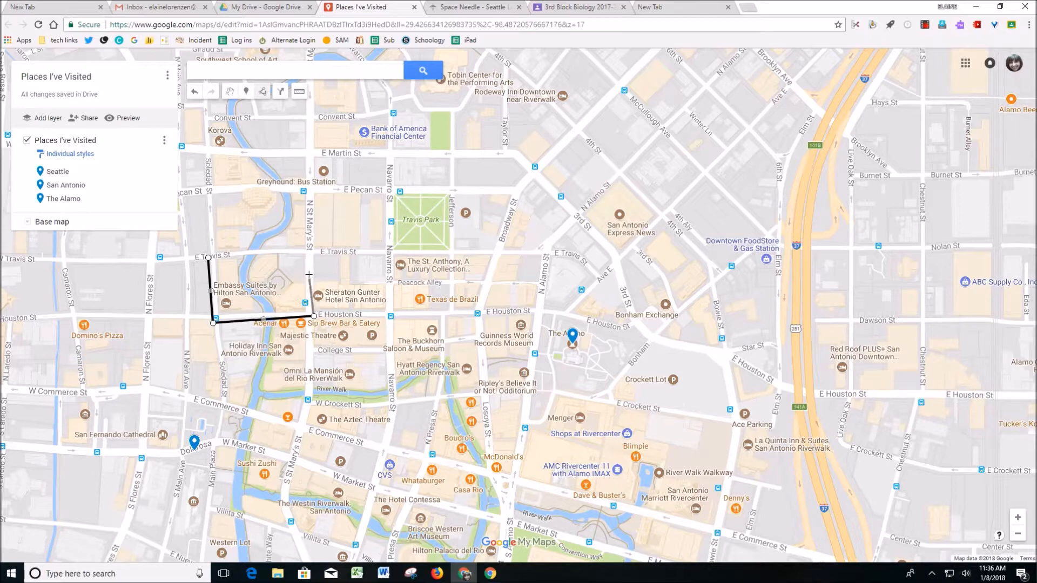
pyautogui.click(313, 253)
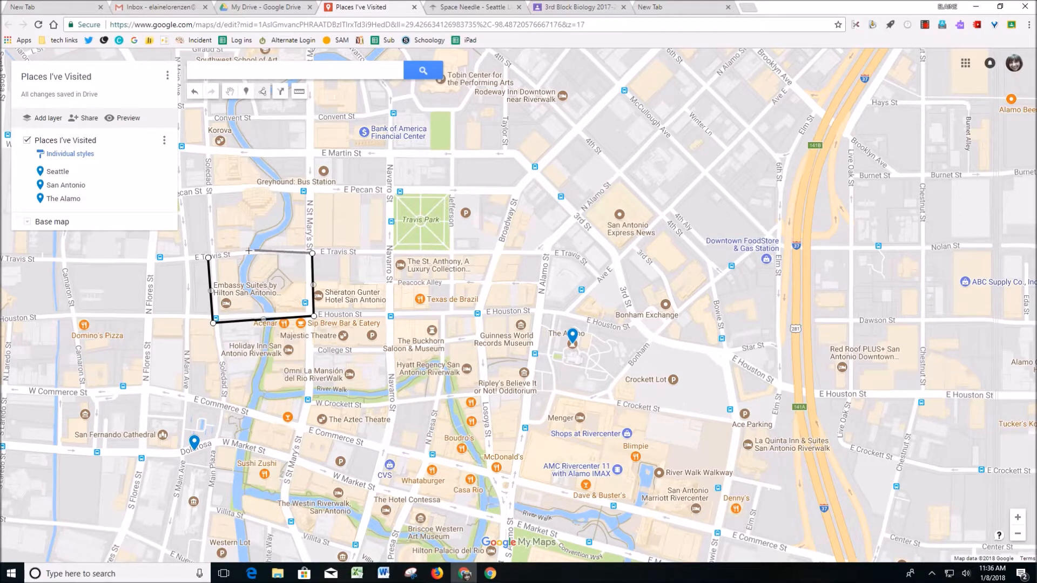
pyautogui.doubleClick(209, 257)
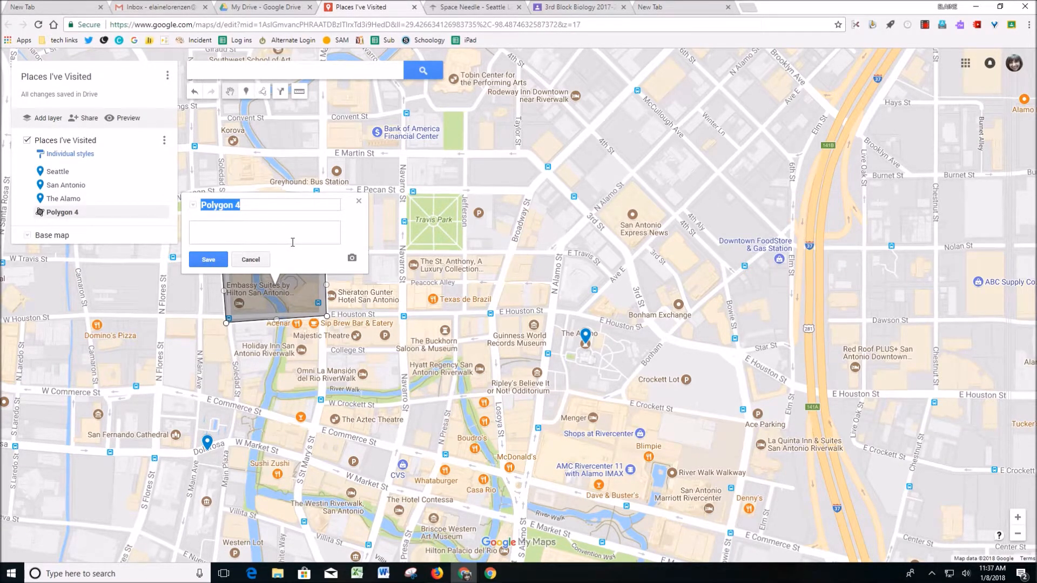
# - Name the polygon "Land I Own" and save it
pyautogui.write('Lan')
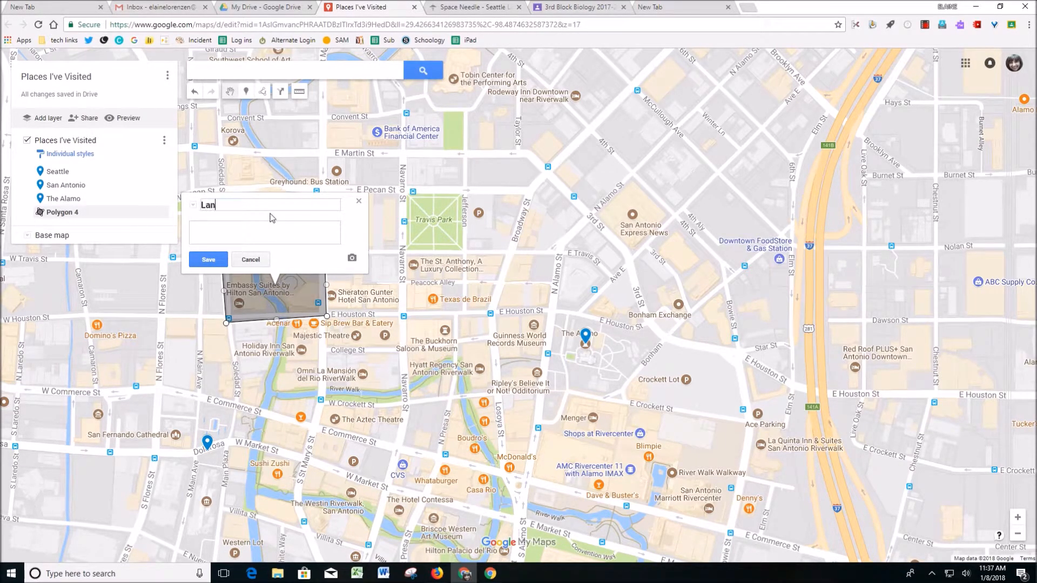
pyautogui.write('d I Own')
pyautogui.click(208, 260)
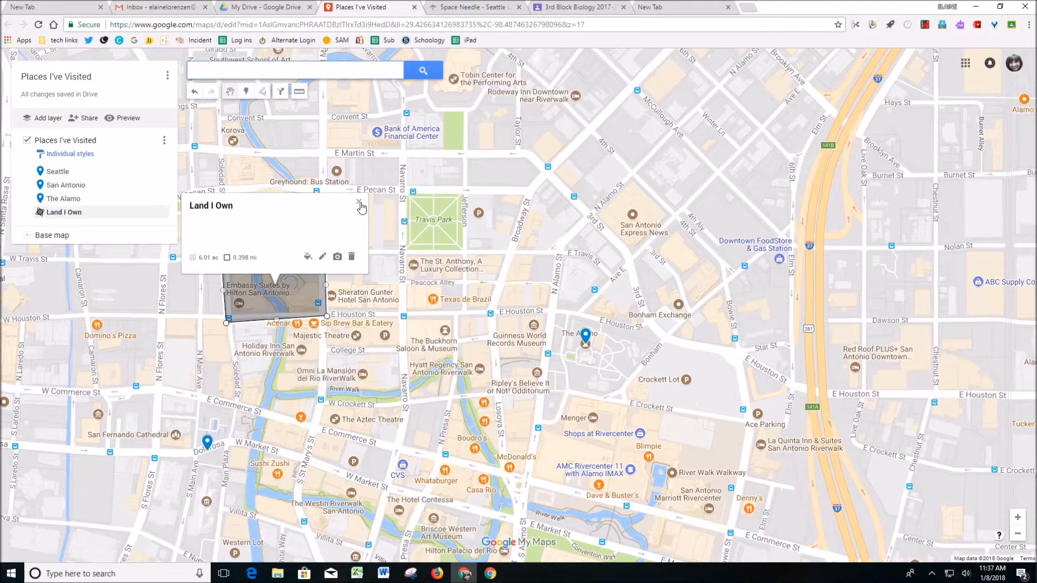
# - Measure the distance along a two-segment path from Convent St past Crockett Lot to E Crockett St near Losoya St
pyautogui.click(300, 91)
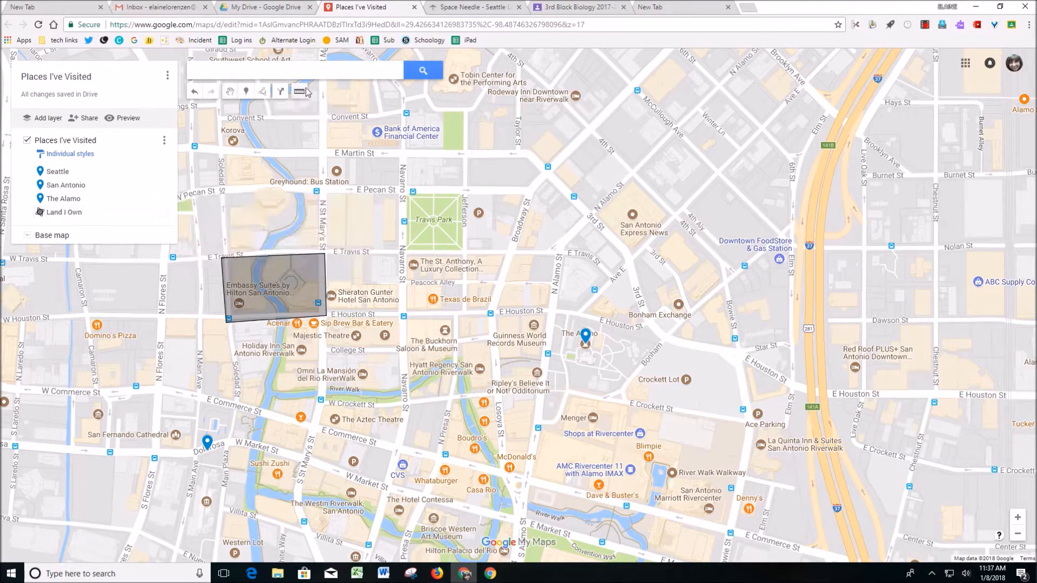
pyautogui.click(324, 114)
pyautogui.click(705, 385)
pyautogui.doubleClick(509, 398)
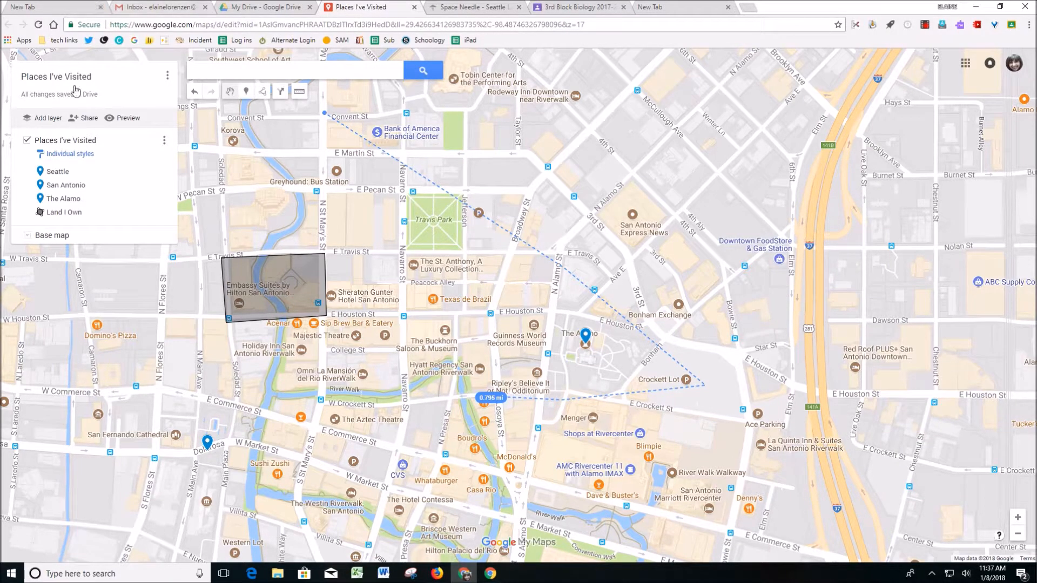
# - Preview the map in view-only mode, return to the editable map and open its sharing settings
pyautogui.click(132, 119)
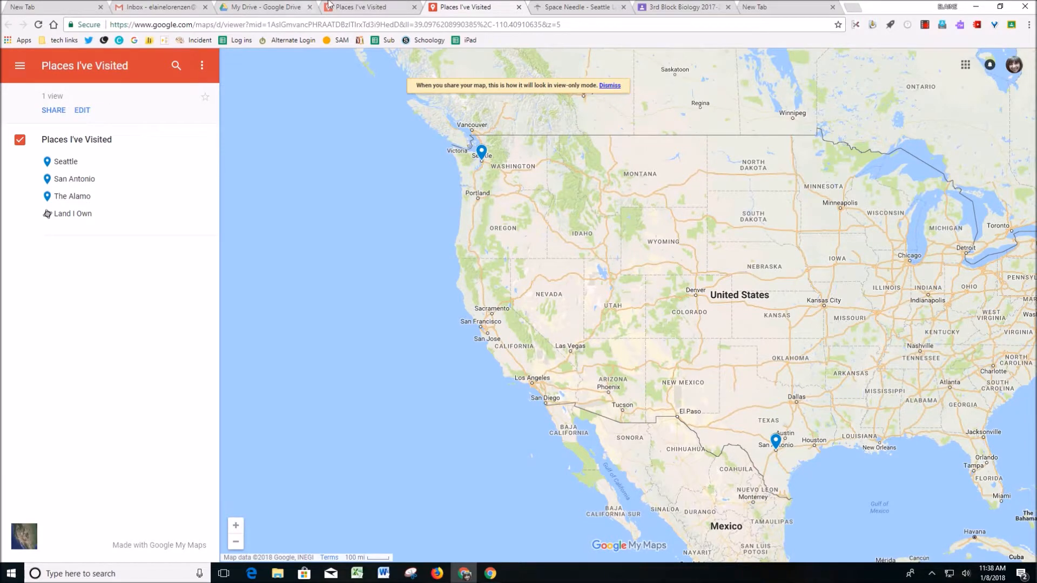
pyautogui.click(344, 8)
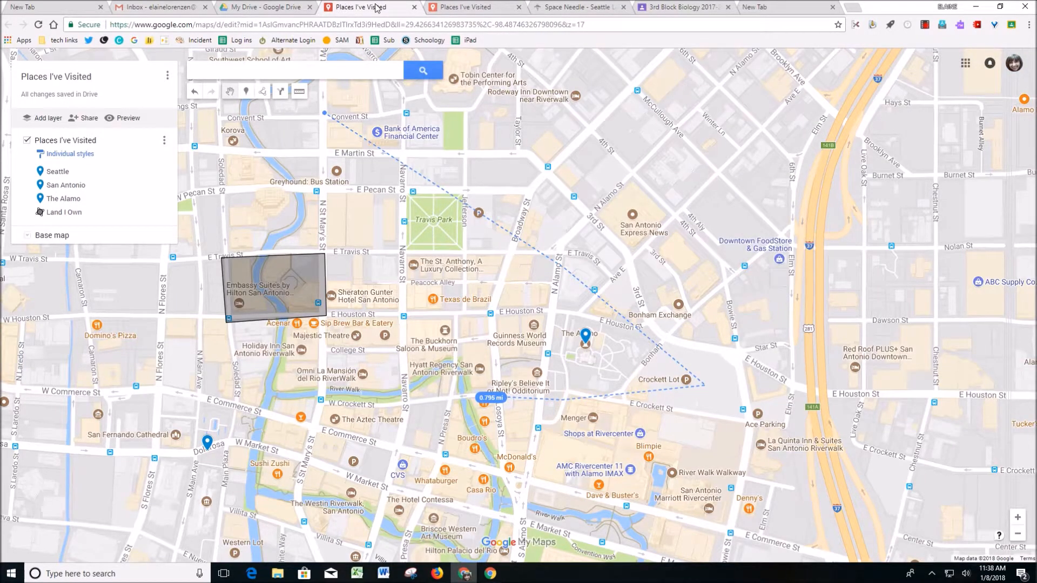
pyautogui.click(87, 119)
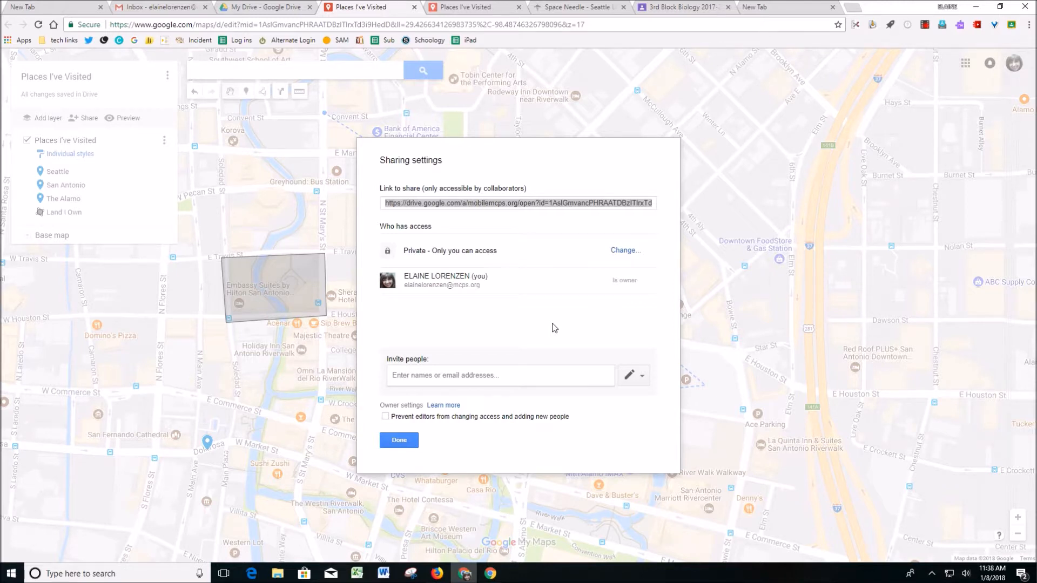
# - Set the map's link sharing to "On - Anyone with the link" with view access, copy the sharing link and close the sharing settings
pyautogui.click(625, 252)
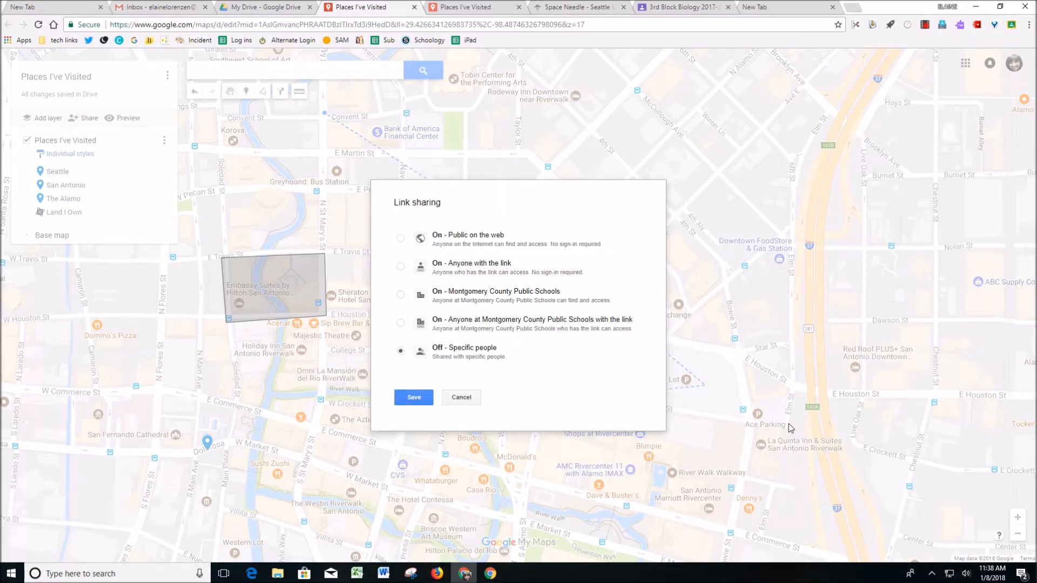
pyautogui.click(401, 268)
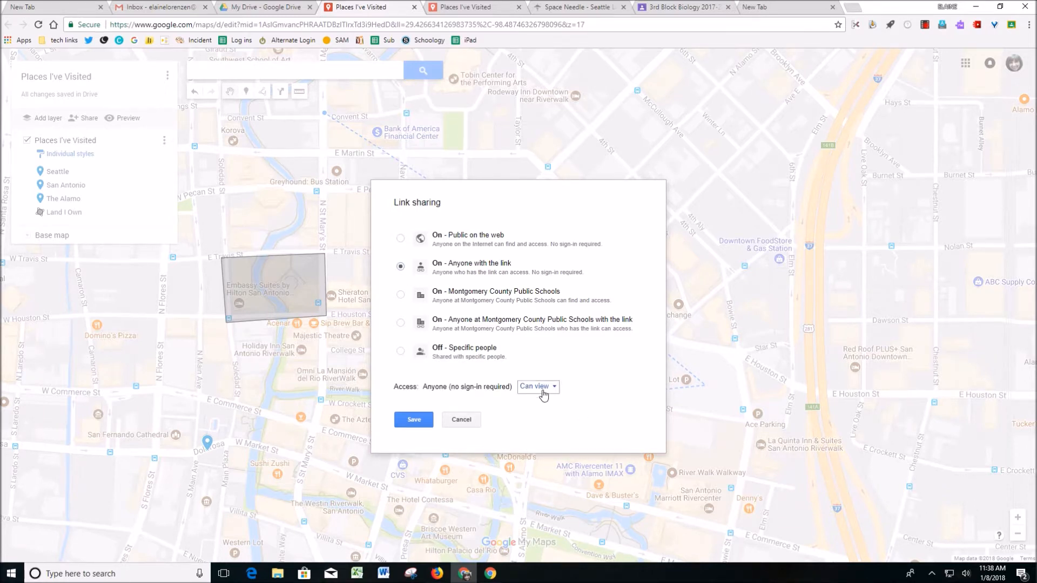
pyautogui.click(414, 420)
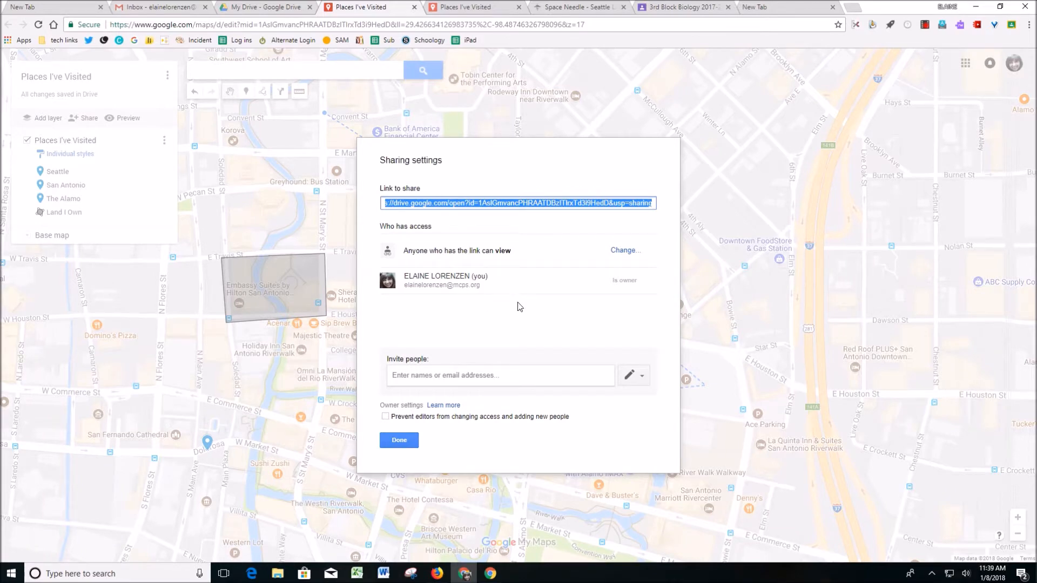
pyautogui.click(399, 441)
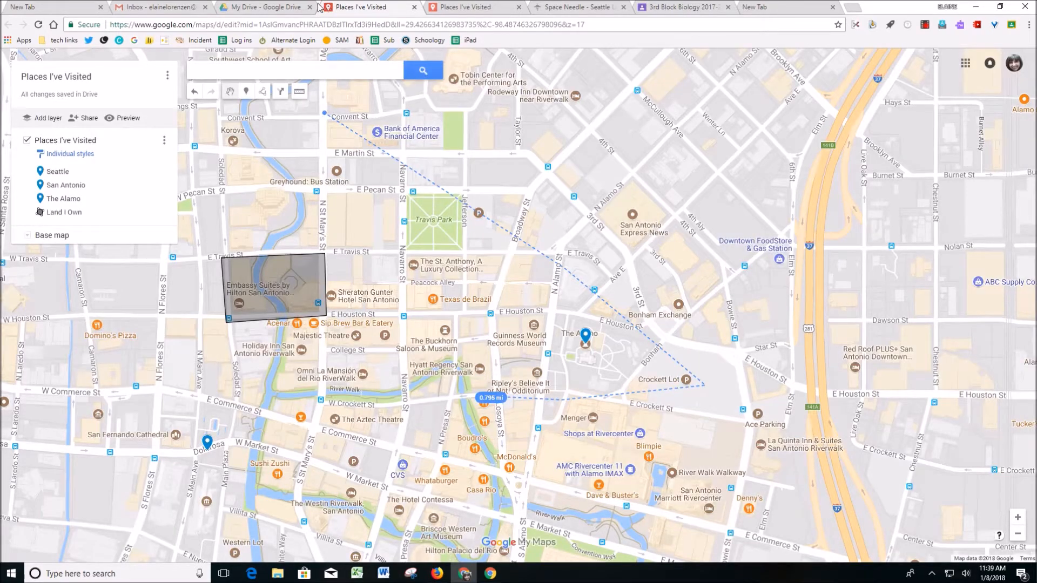
# - Switch to the 3rd Block Biology class in Google Classroom and post the map link as a class comment on "Google My Maps Assignment"
pyautogui.click(673, 9)
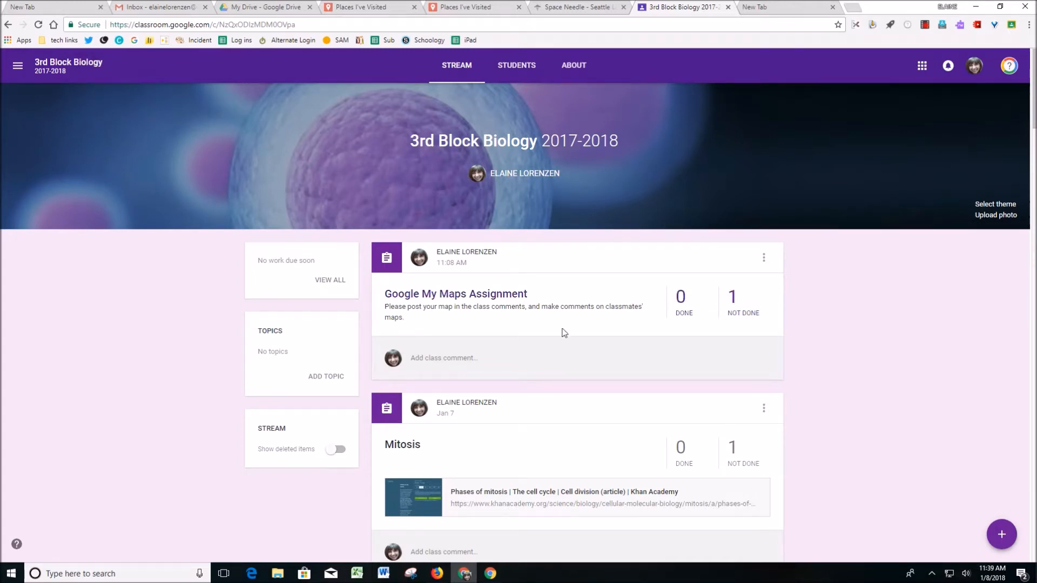
pyautogui.click(443, 360)
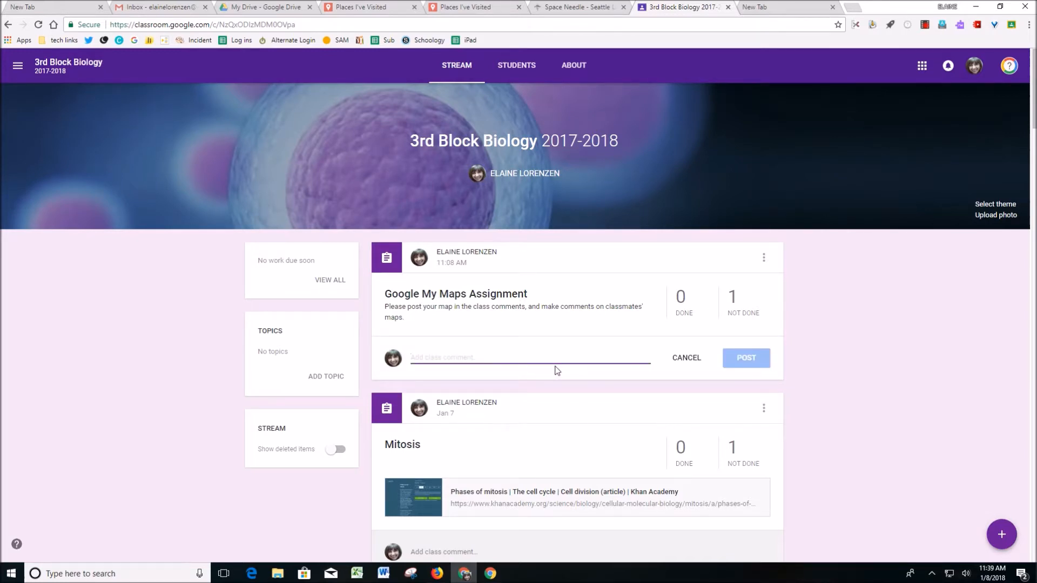
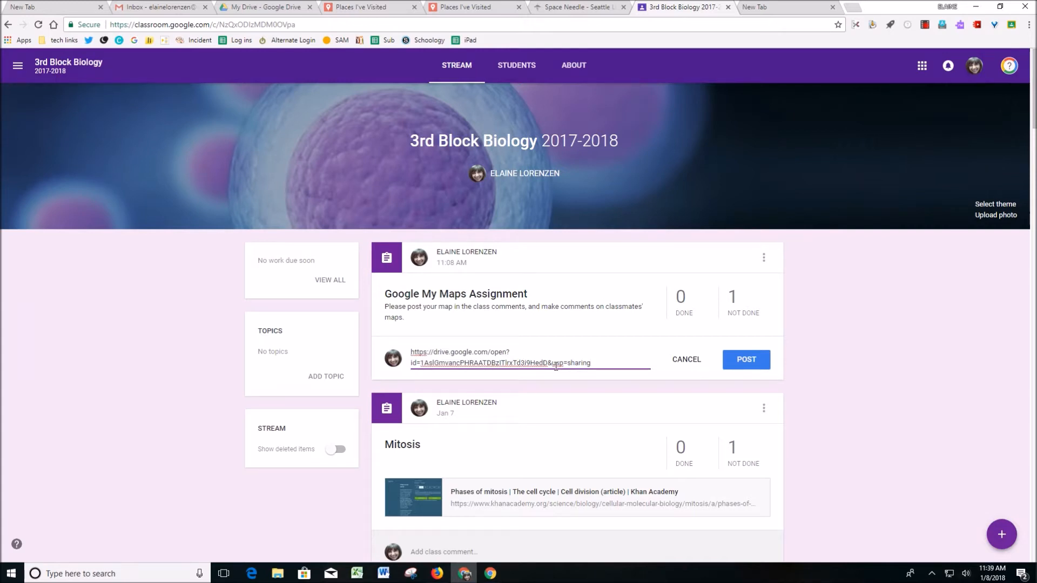
pyautogui.click(740, 360)
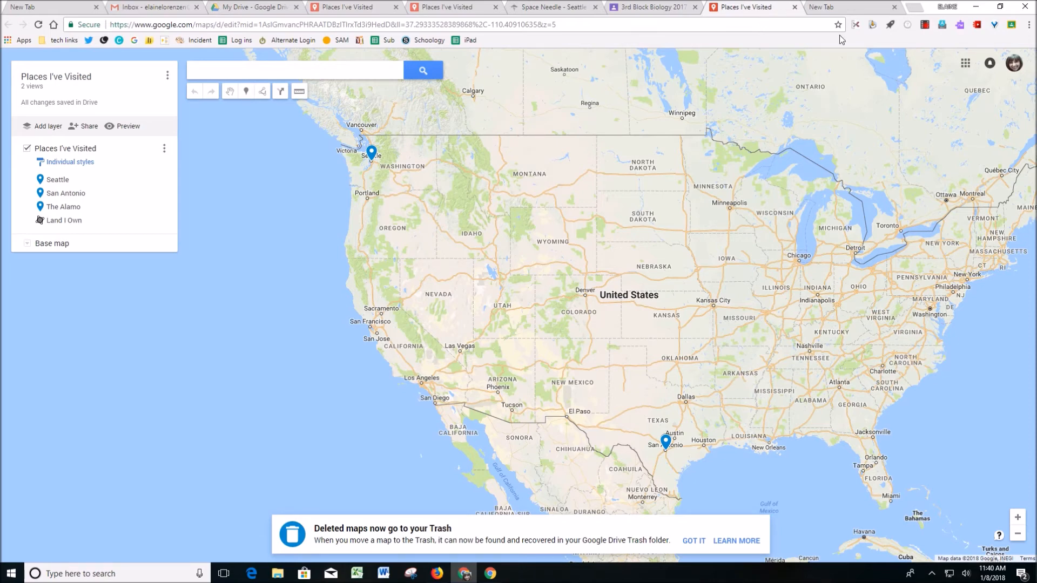
# - Close the map copy opened from the posted link, view the view-only preview again and return to the editable map
pyautogui.click(795, 7)
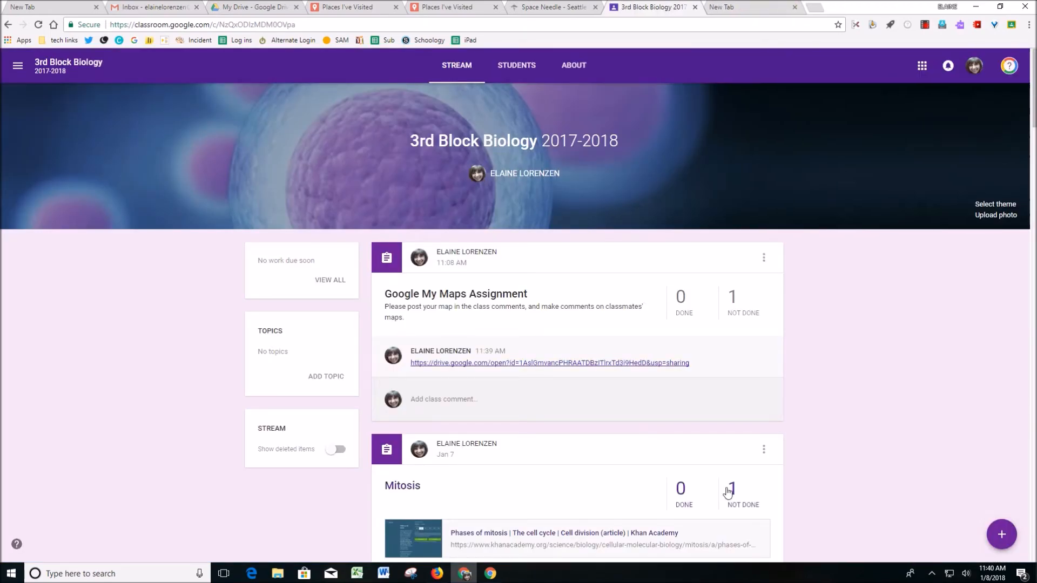
pyautogui.click(480, 9)
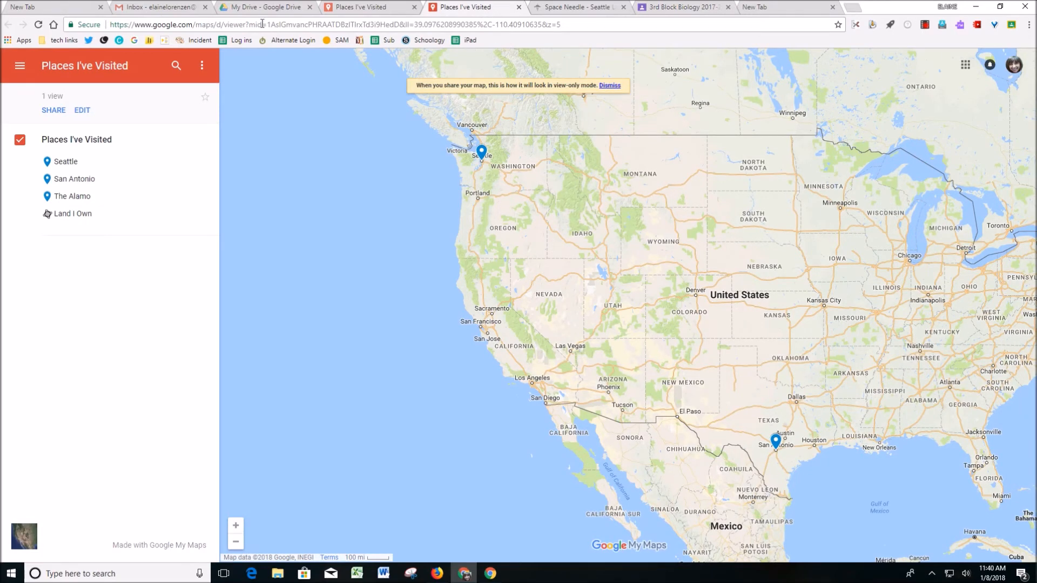
pyautogui.click(347, 7)
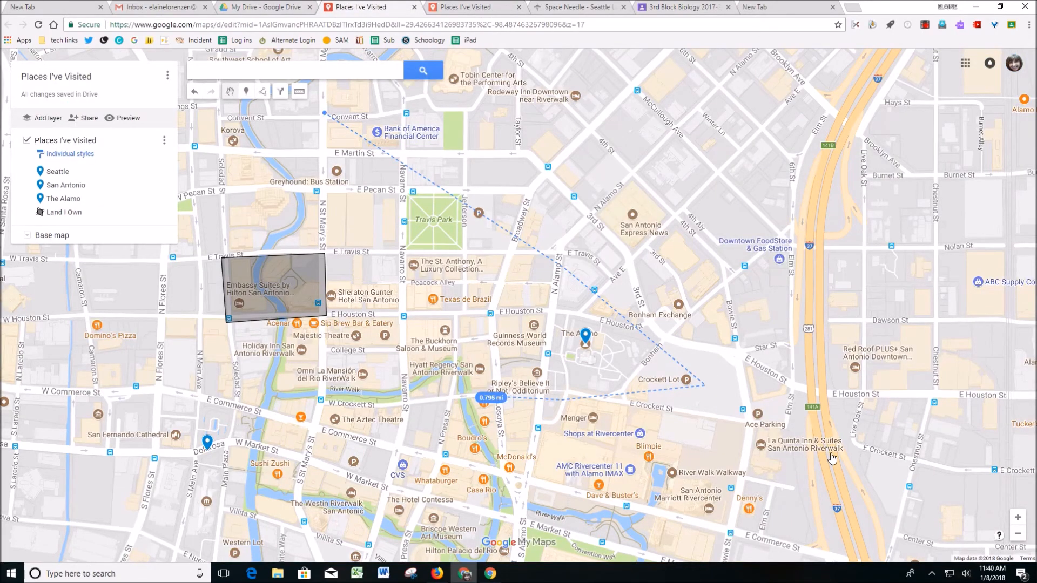